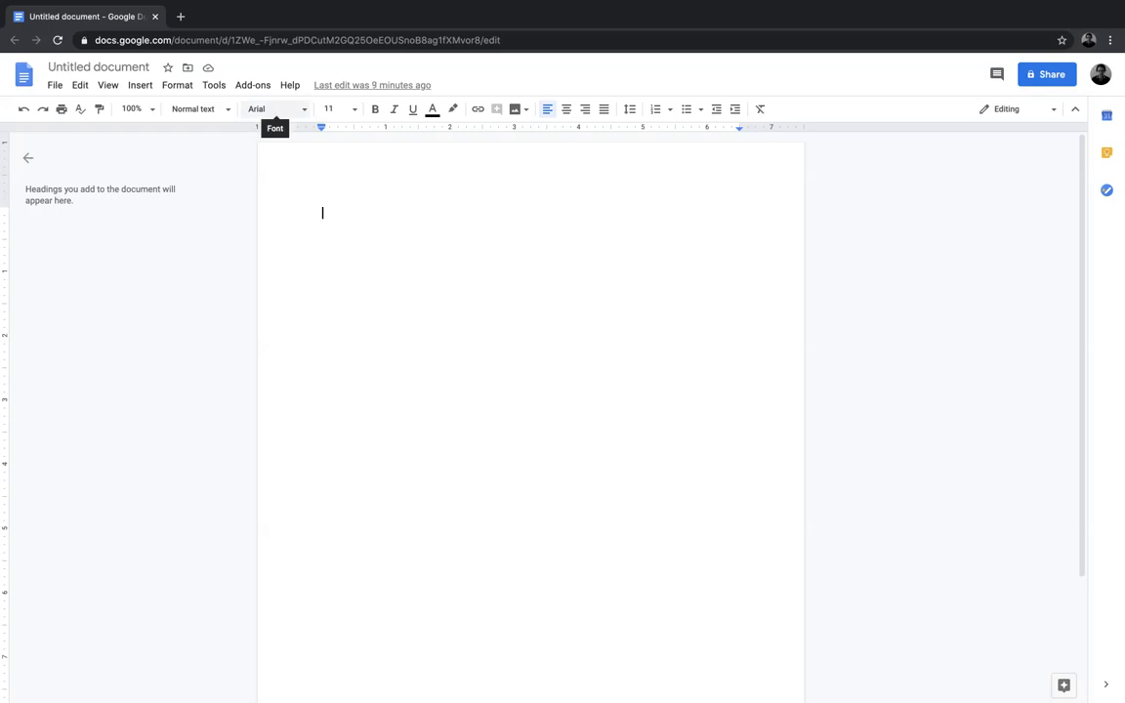
# Step: Set the document text to Times New Roman at size 12
pyautogui.click(273, 109)
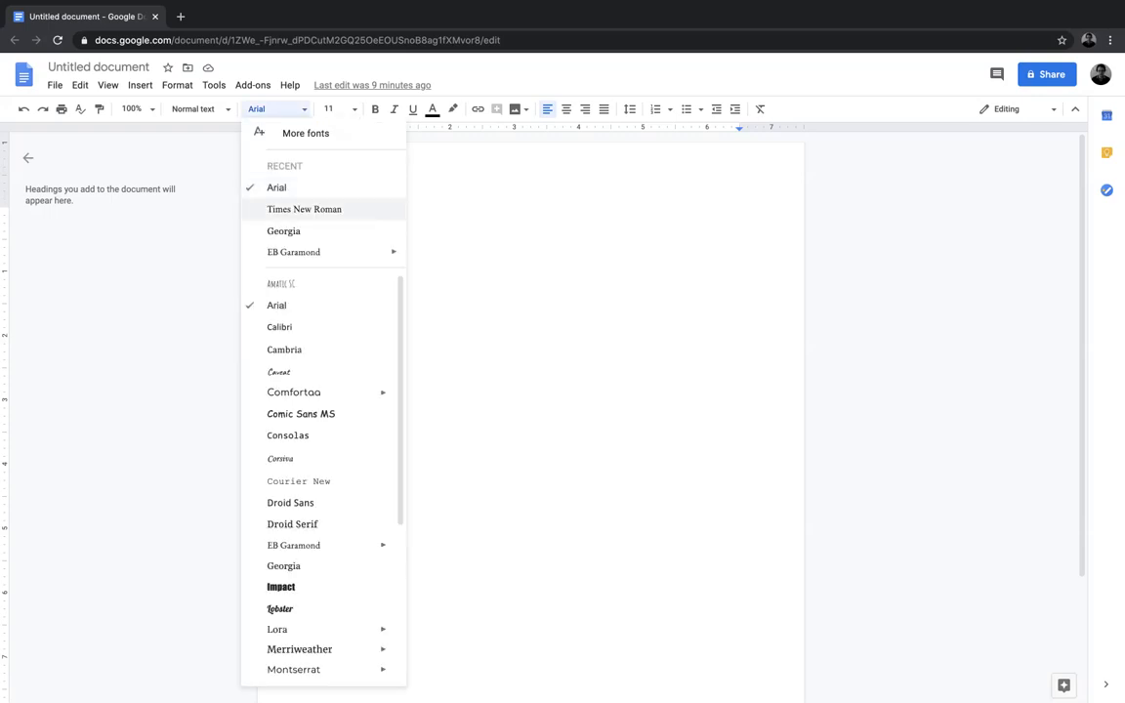
pyautogui.click(304, 209)
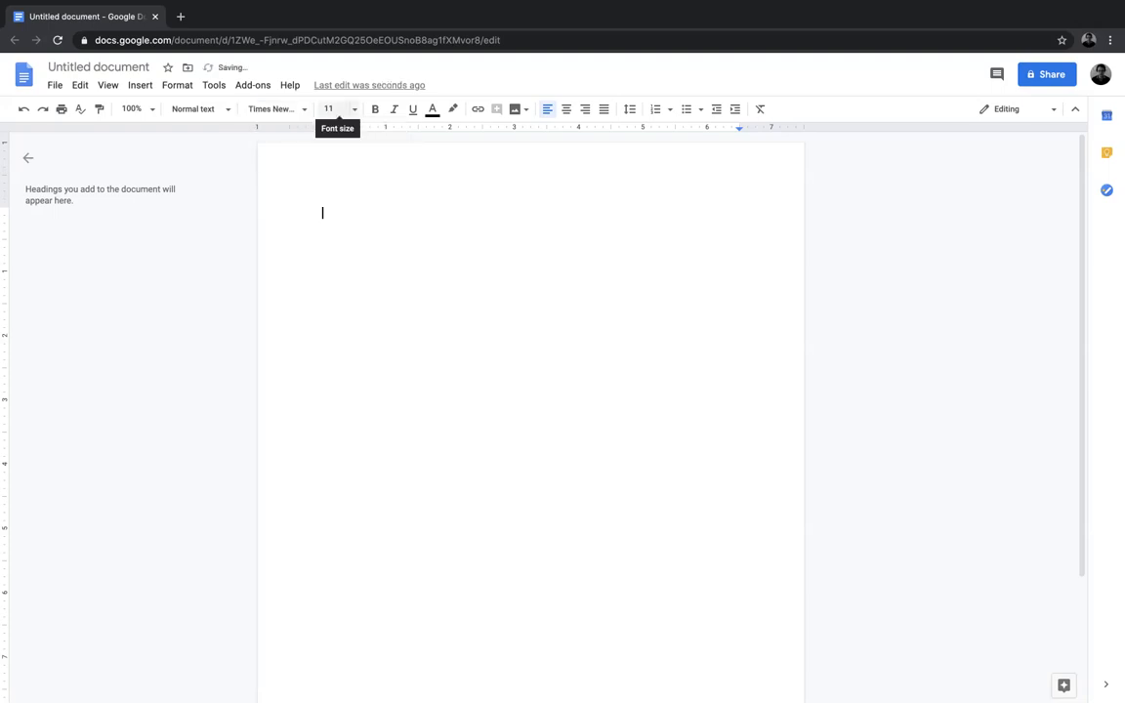
pyautogui.click(334, 108)
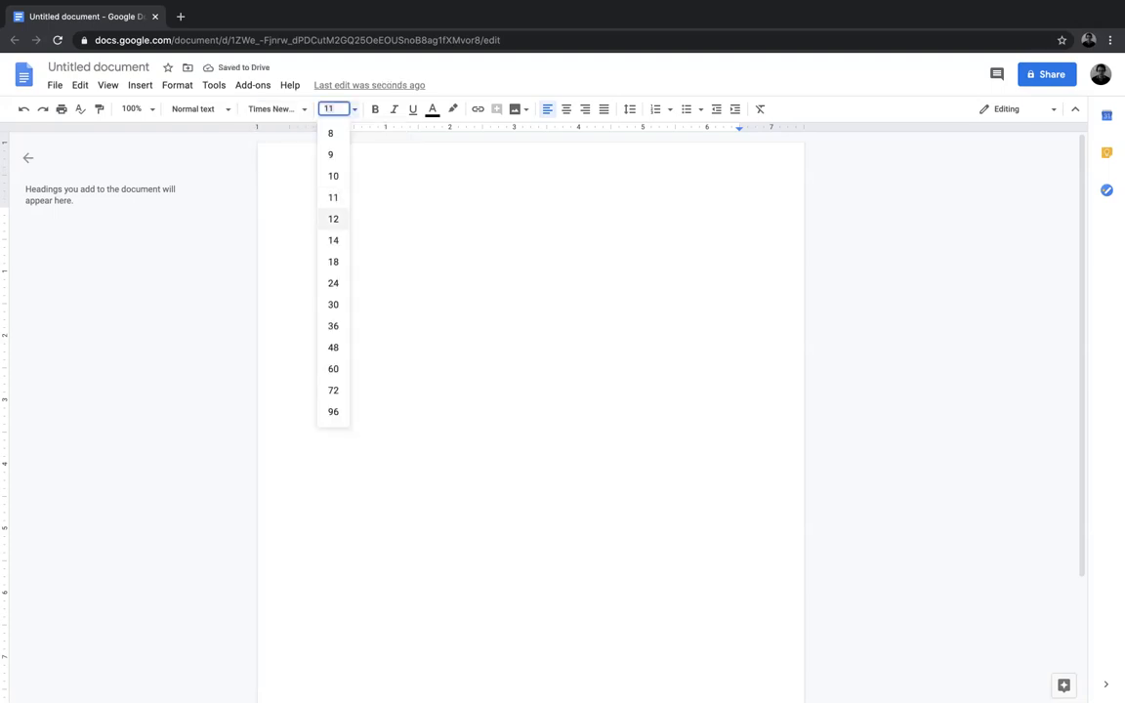
pyautogui.click(333, 219)
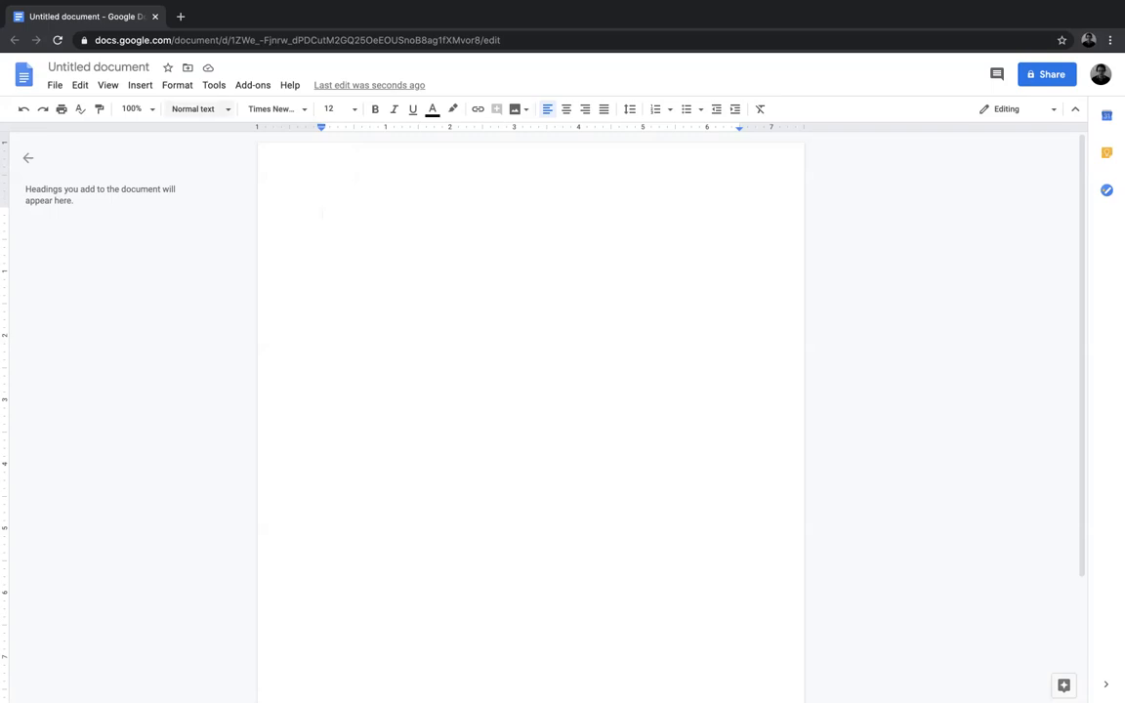
# Step: Insert page numbers in the upper-right corner of the header, starting on the first page, and return to the body
pyautogui.click(140, 85)
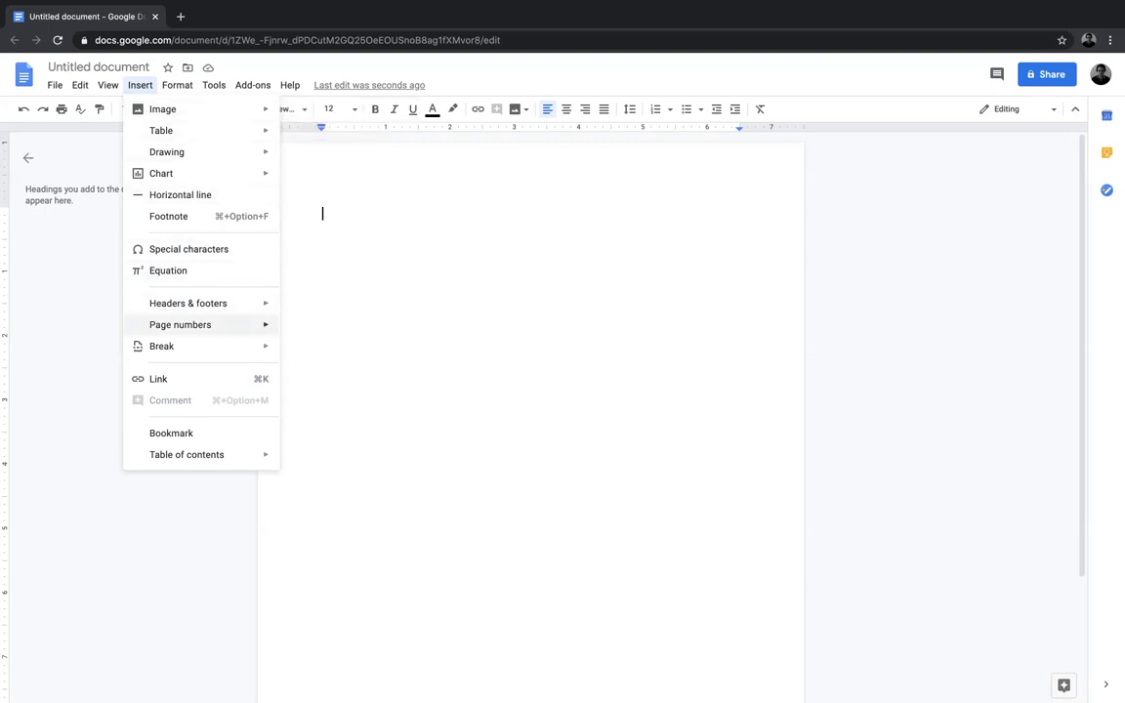
pyautogui.moveTo(181, 325)
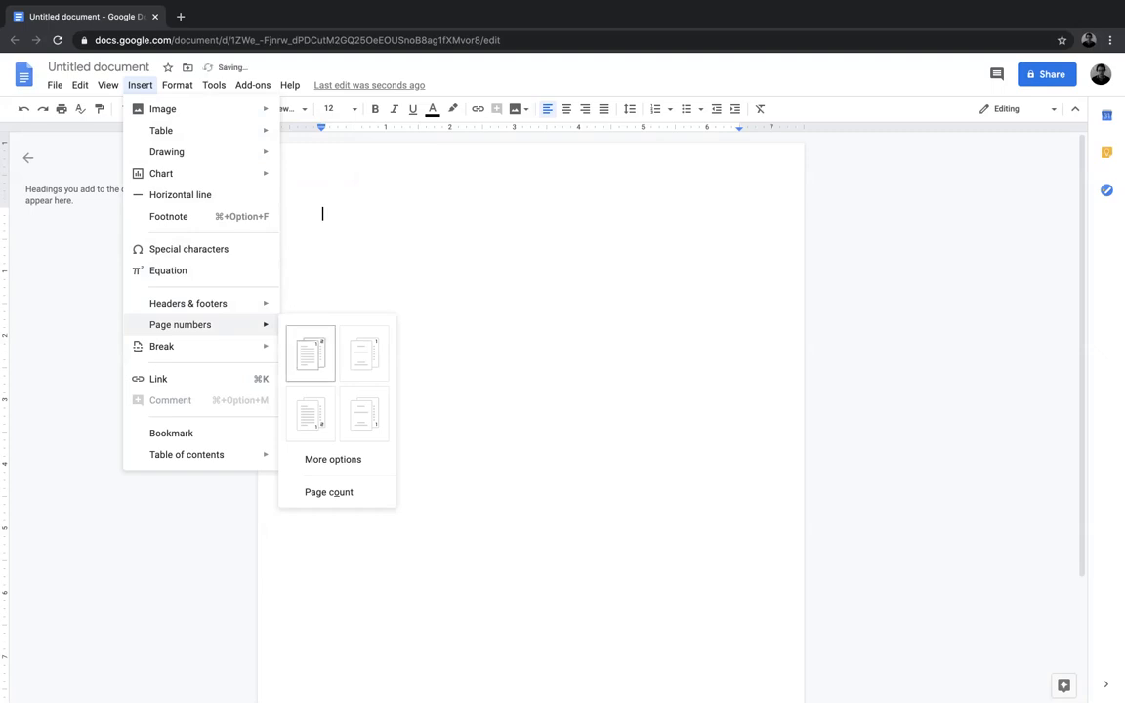
pyautogui.click(310, 353)
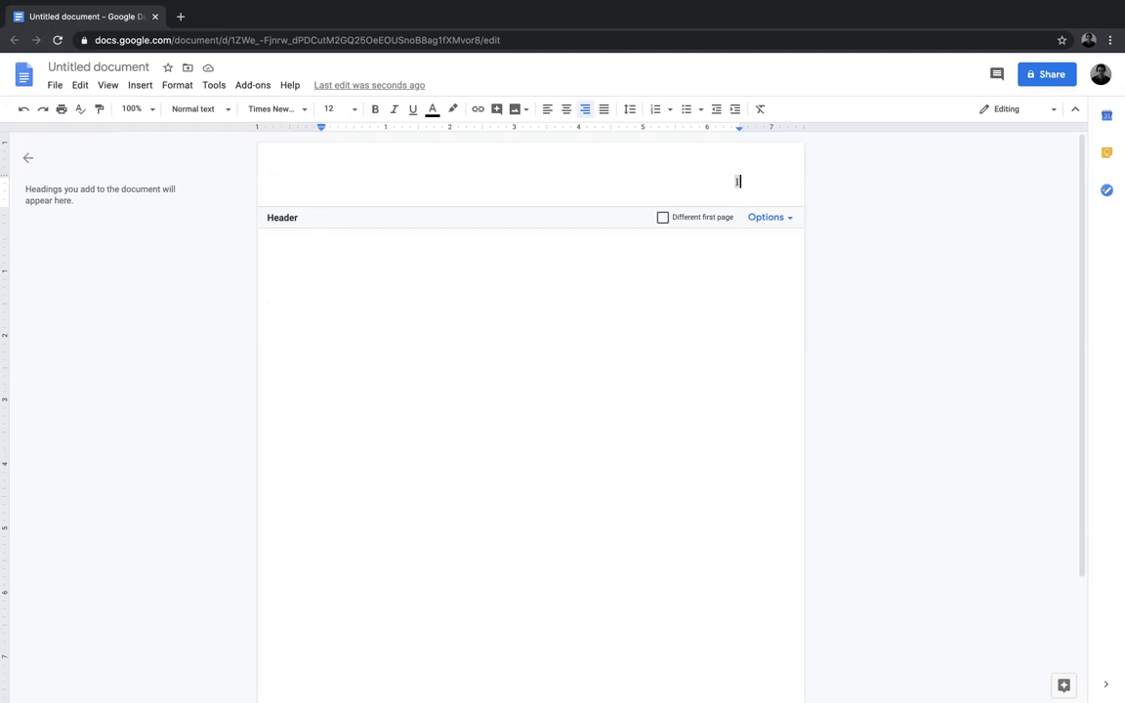
pyautogui.press('Escape')
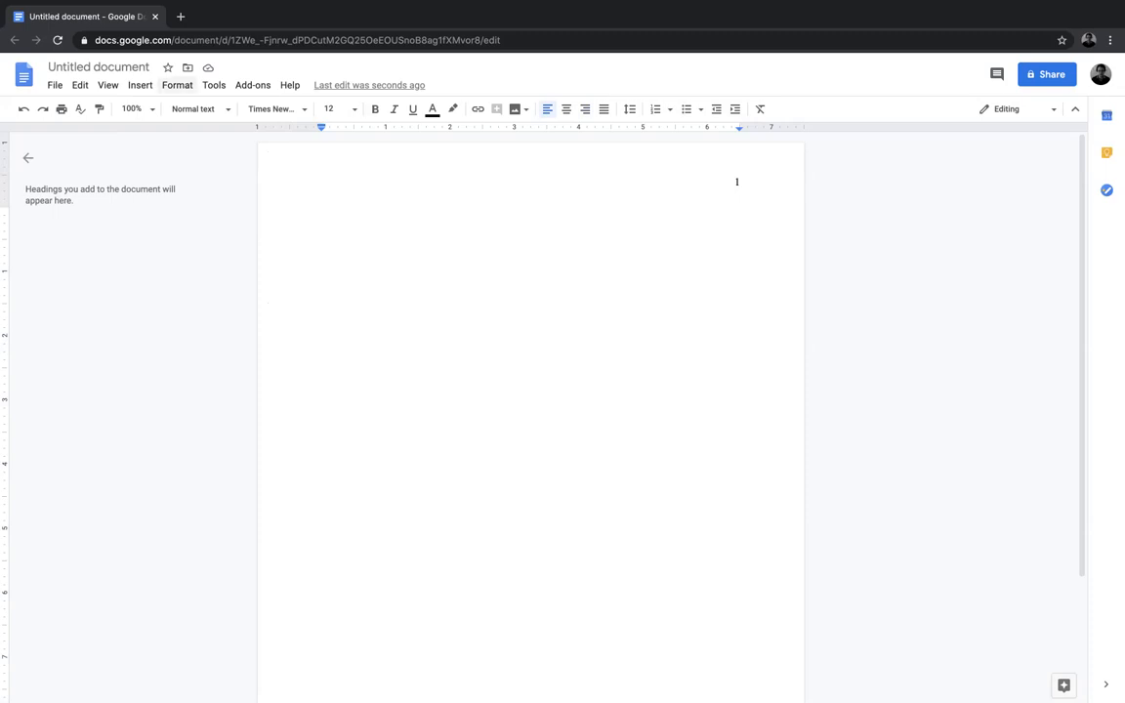
# Step: Set the line spacing to single
pyautogui.click(177, 85)
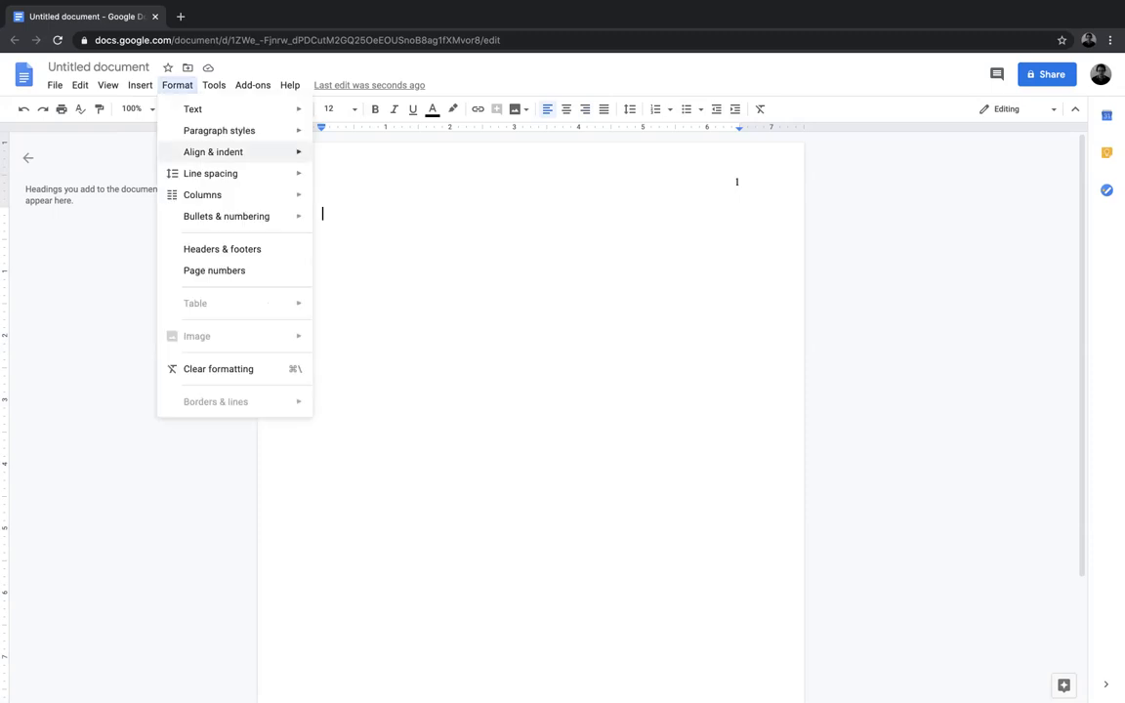
pyautogui.moveTo(210, 173)
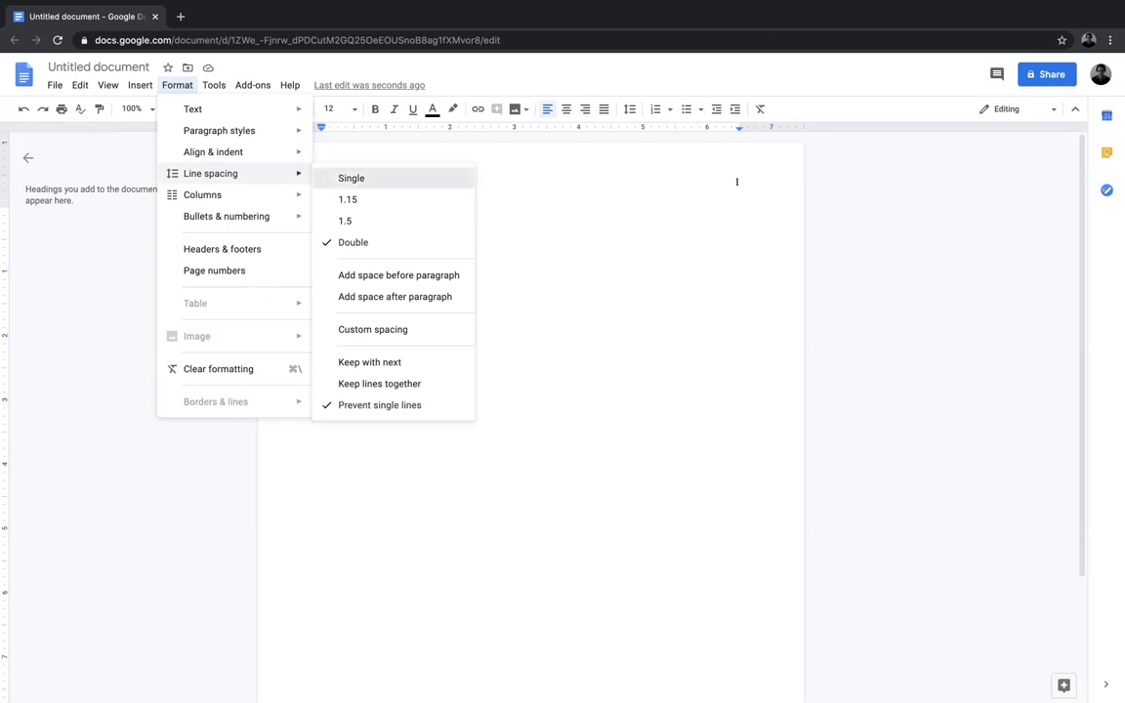
pyautogui.click(351, 178)
# Step: Set the line spacing to double
pyautogui.click(177, 84)
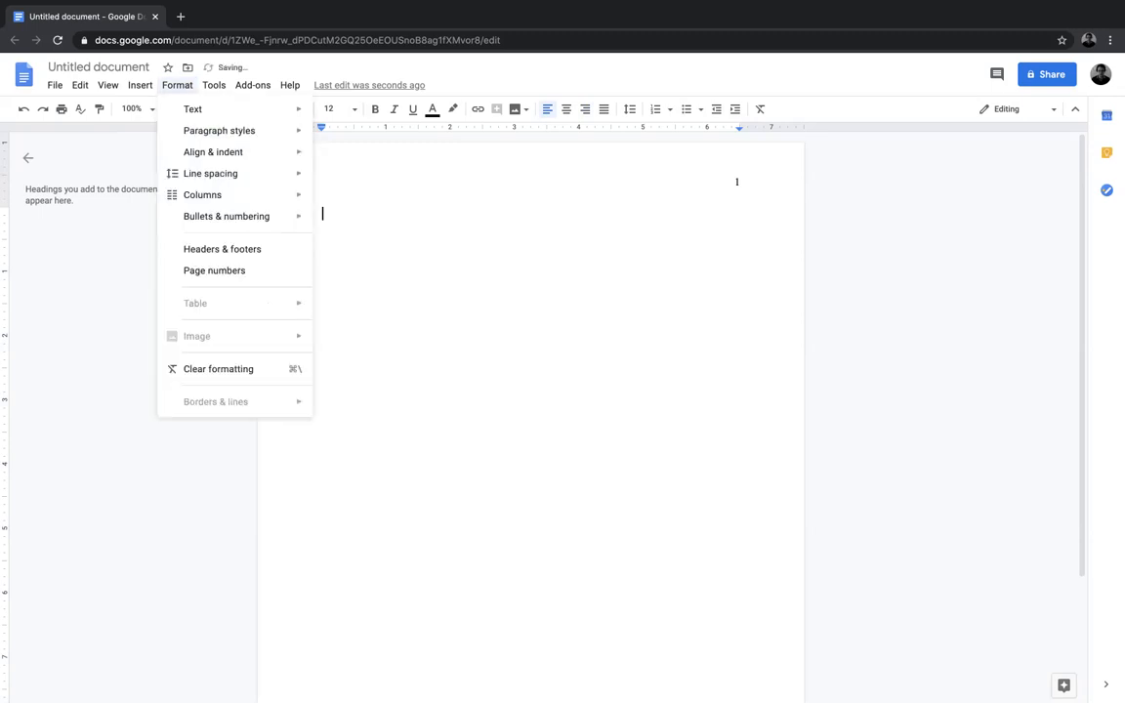
pyautogui.moveTo(209, 173)
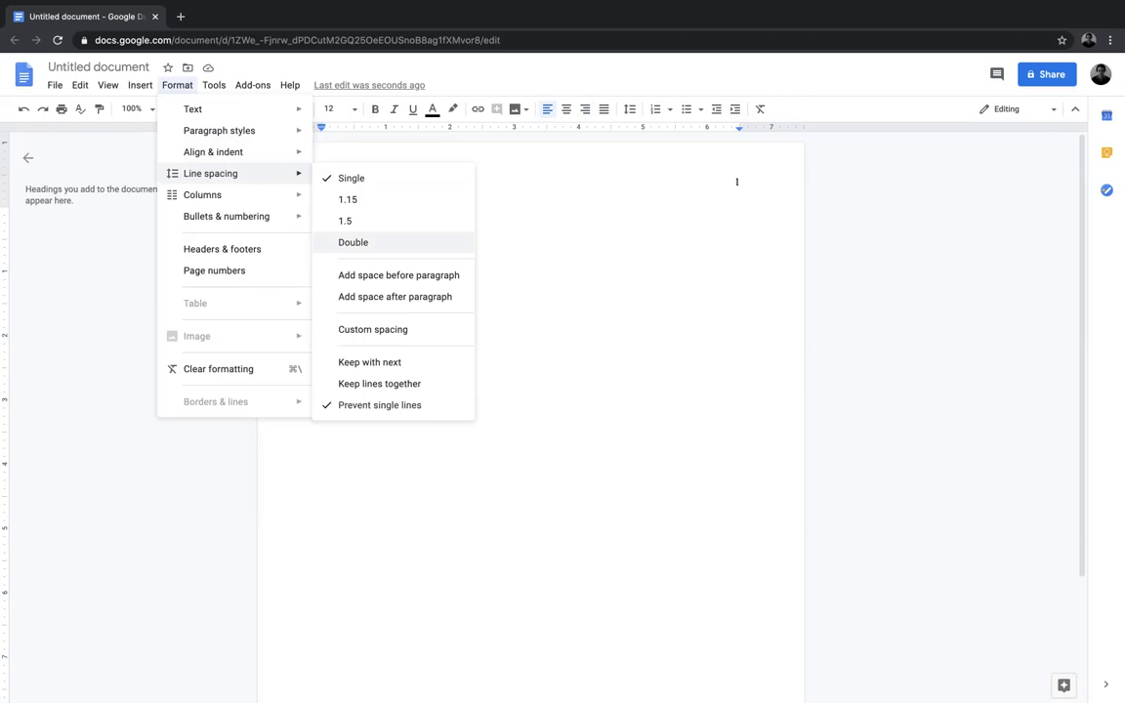
pyautogui.click(353, 242)
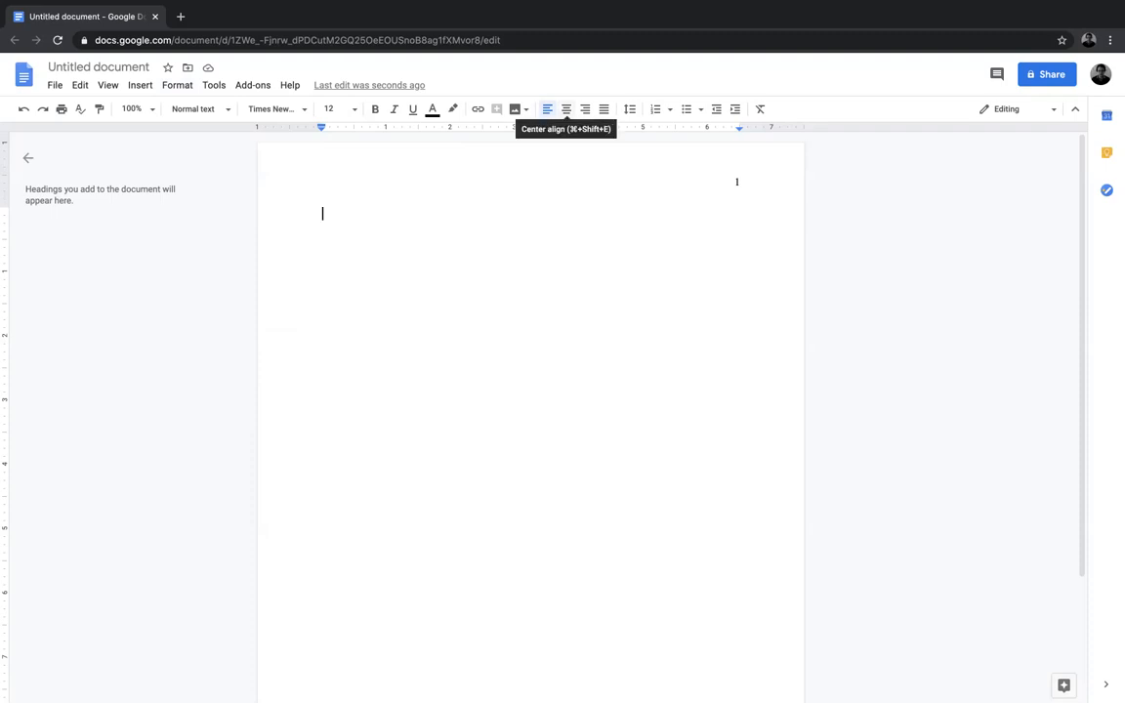
# Step: Add the centered bold title "Complete Title of Paper" below three blank lines on the first page
pyautogui.click(566, 109)
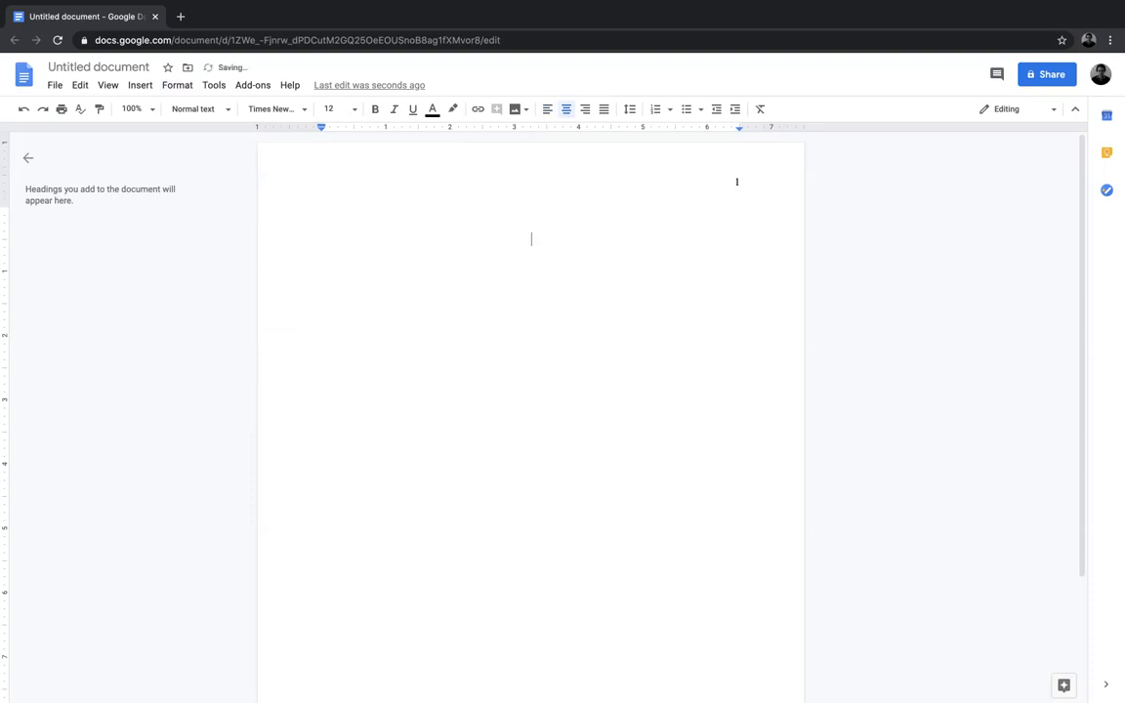
pyautogui.press('Return')
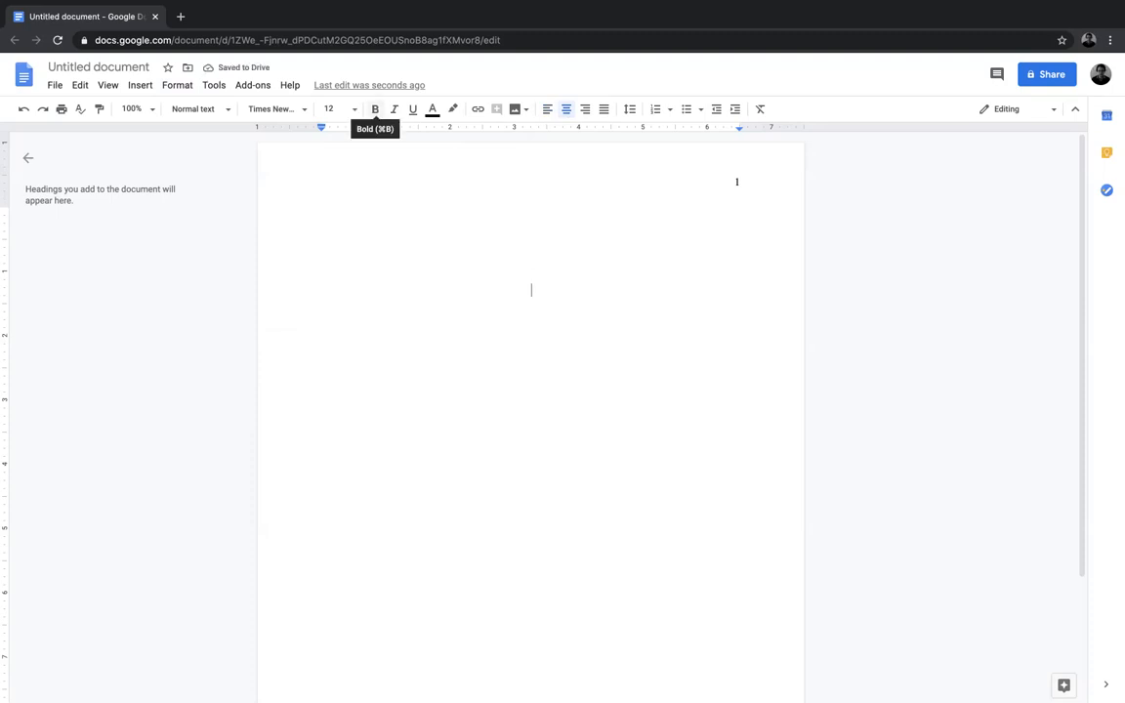
pyautogui.click(375, 109)
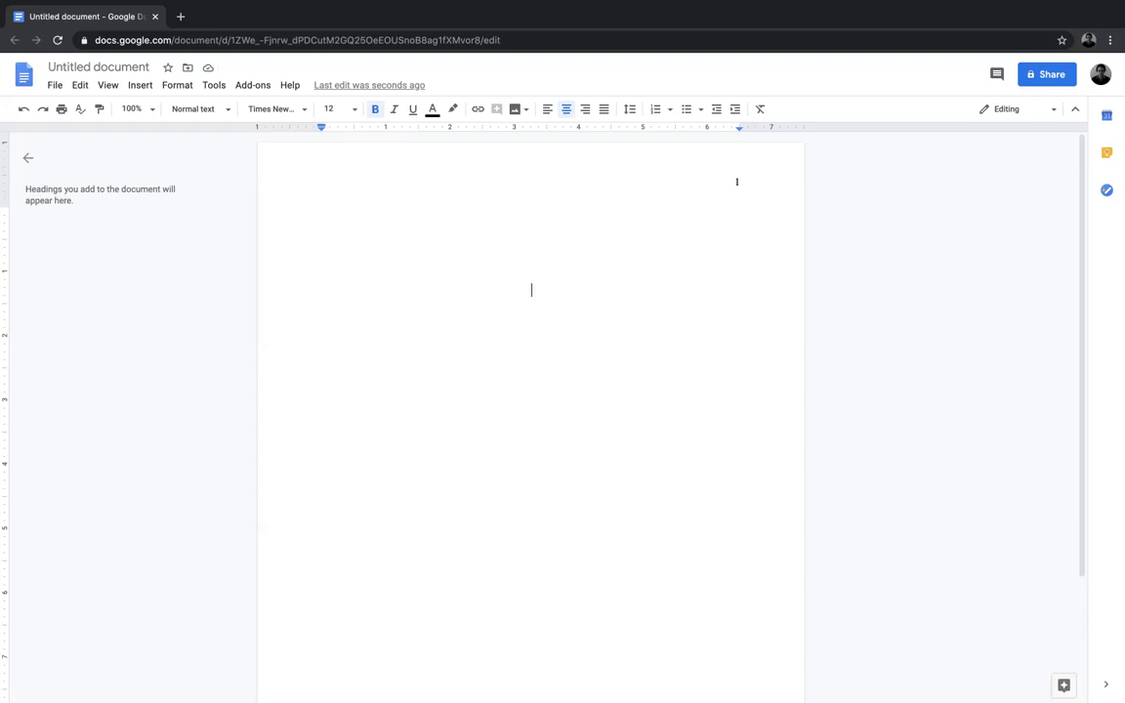
pyautogui.write('Complete Title of ')
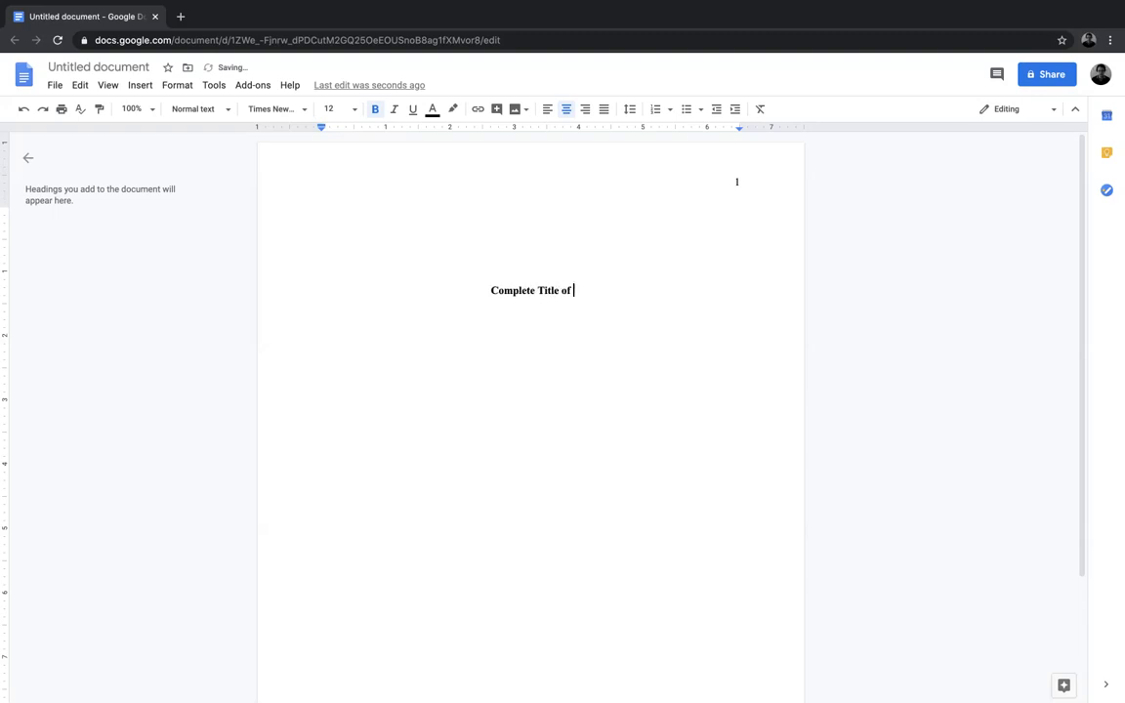
pyautogui.write('Paper')
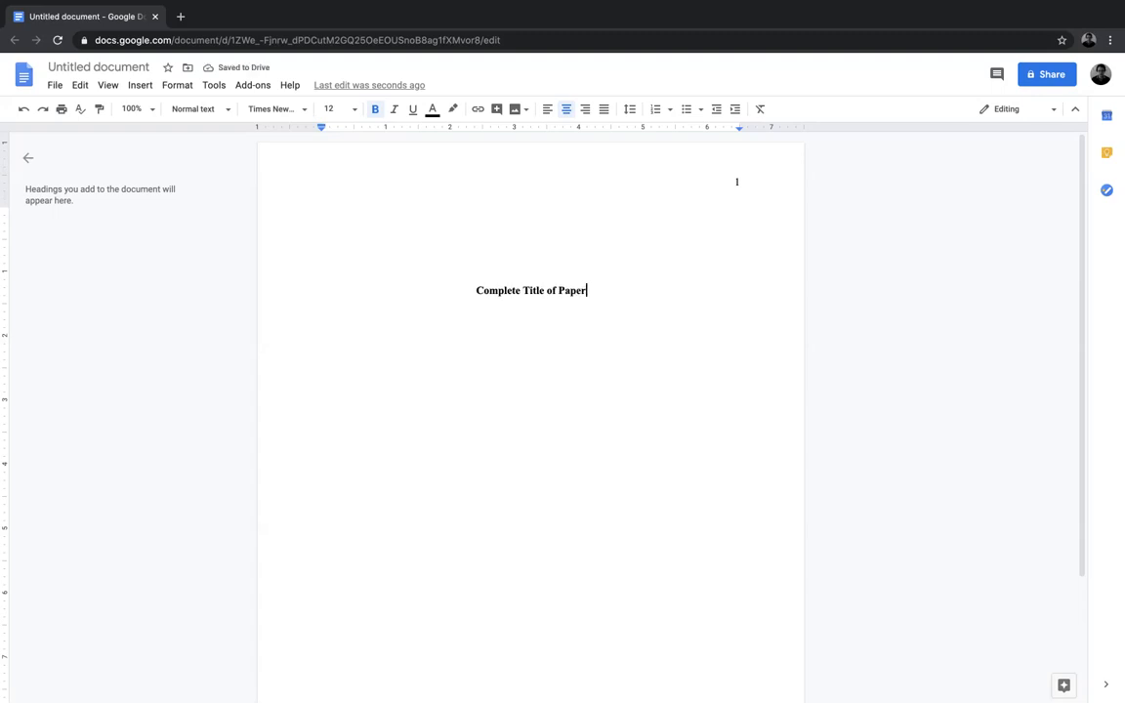
# Step: Leave one blank line under the title and add the author's full name in non-bold text
pyautogui.press('Return')
pyautogui.press('Return')
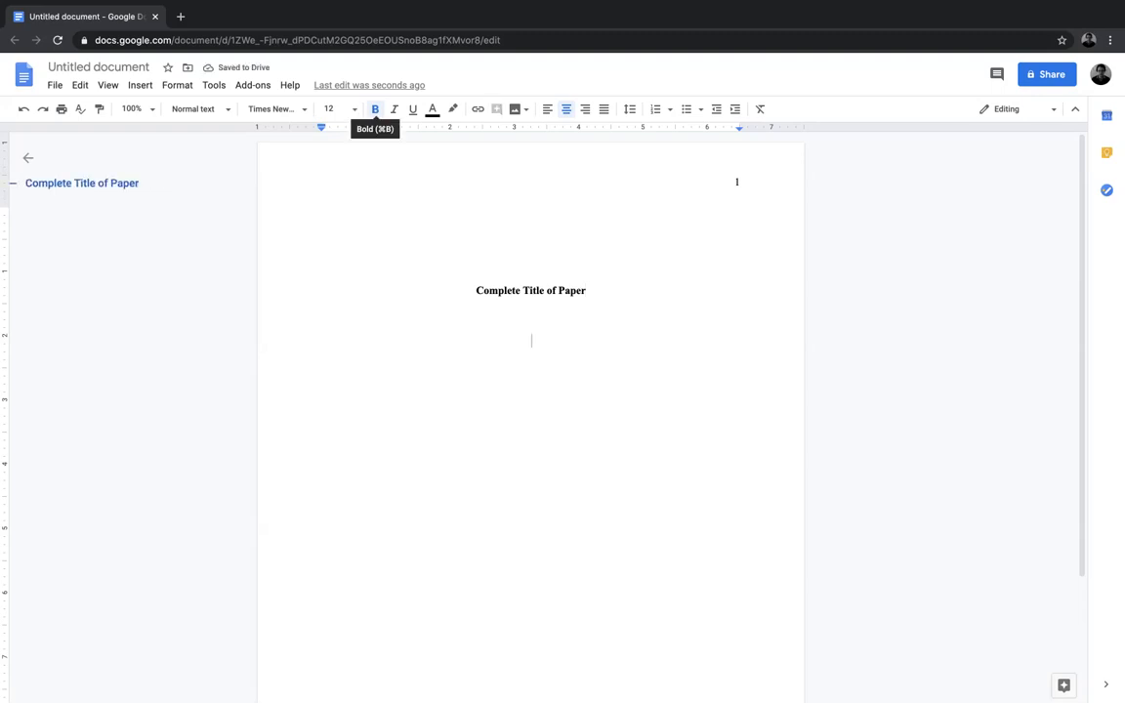
pyautogui.click(374, 109)
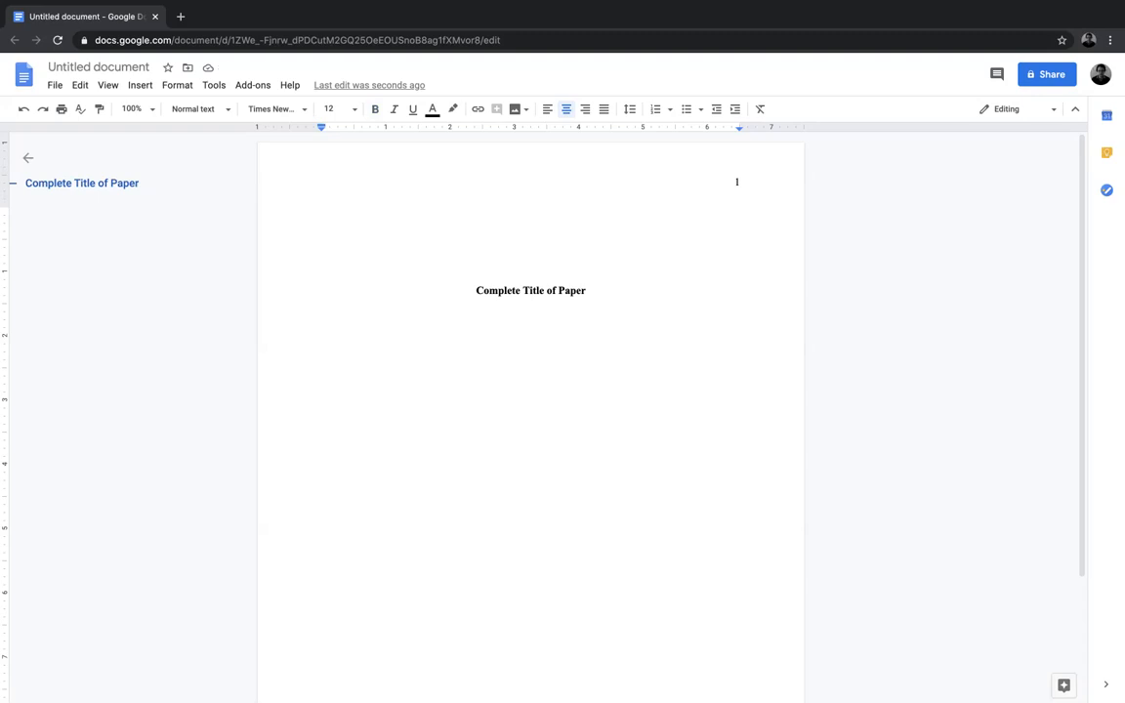
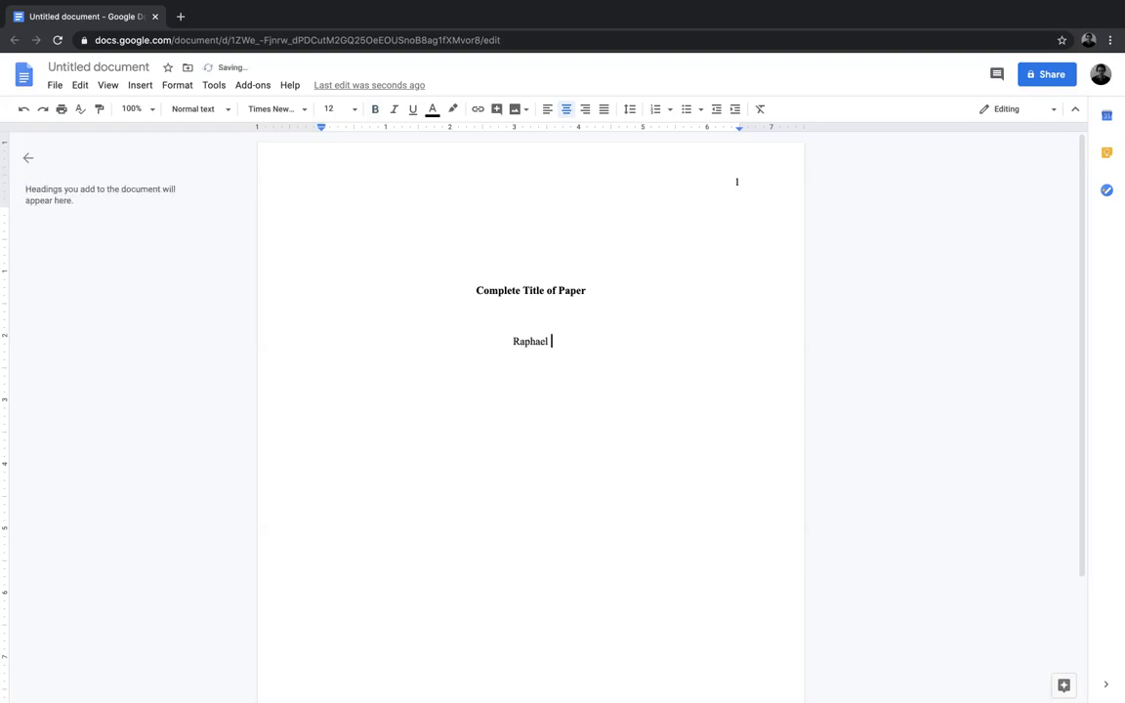
pyautogui.press('Return')
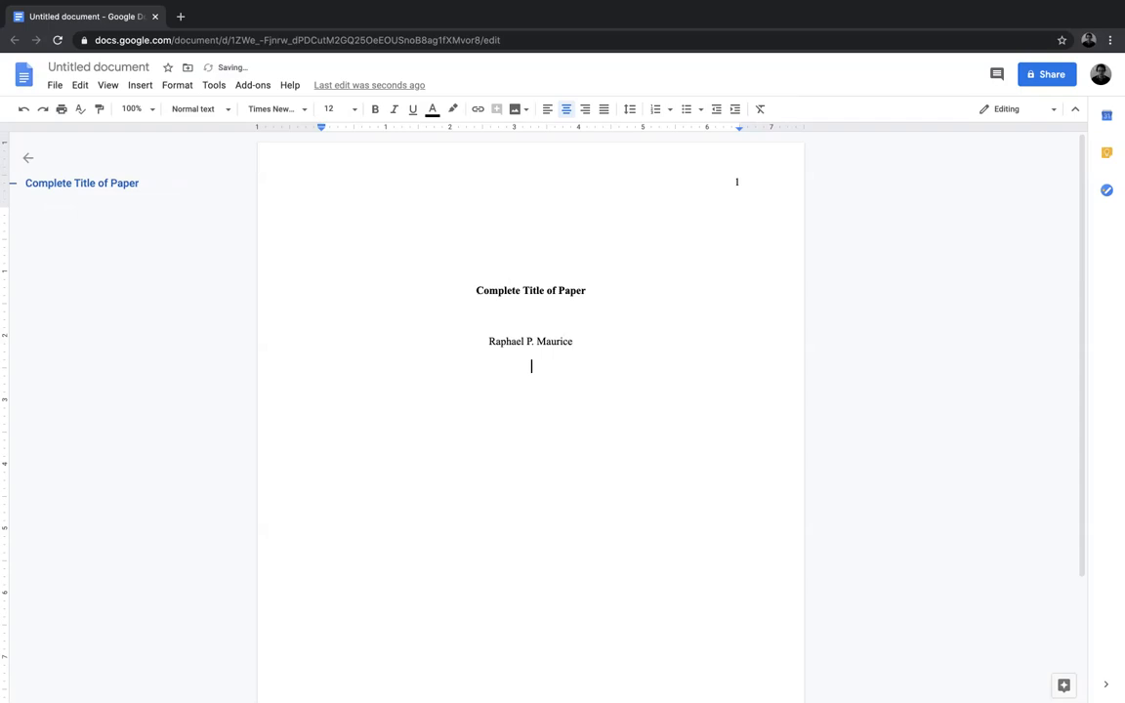
# Step: Add the institution line "East Central College" below the author's name
pyautogui.write('East Central College')
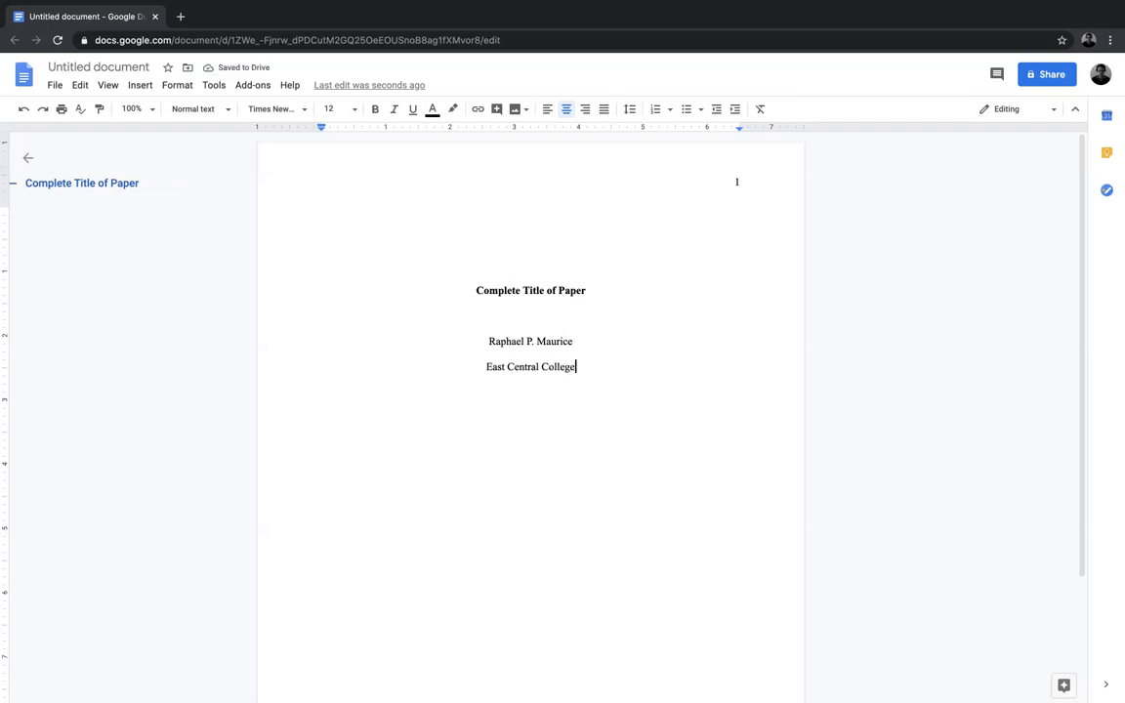
pyautogui.press('Return')
# Step: Add the course line "SOC 101: Introduction to Sociology" below the institution
pyautogui.write('SOC 101: In')
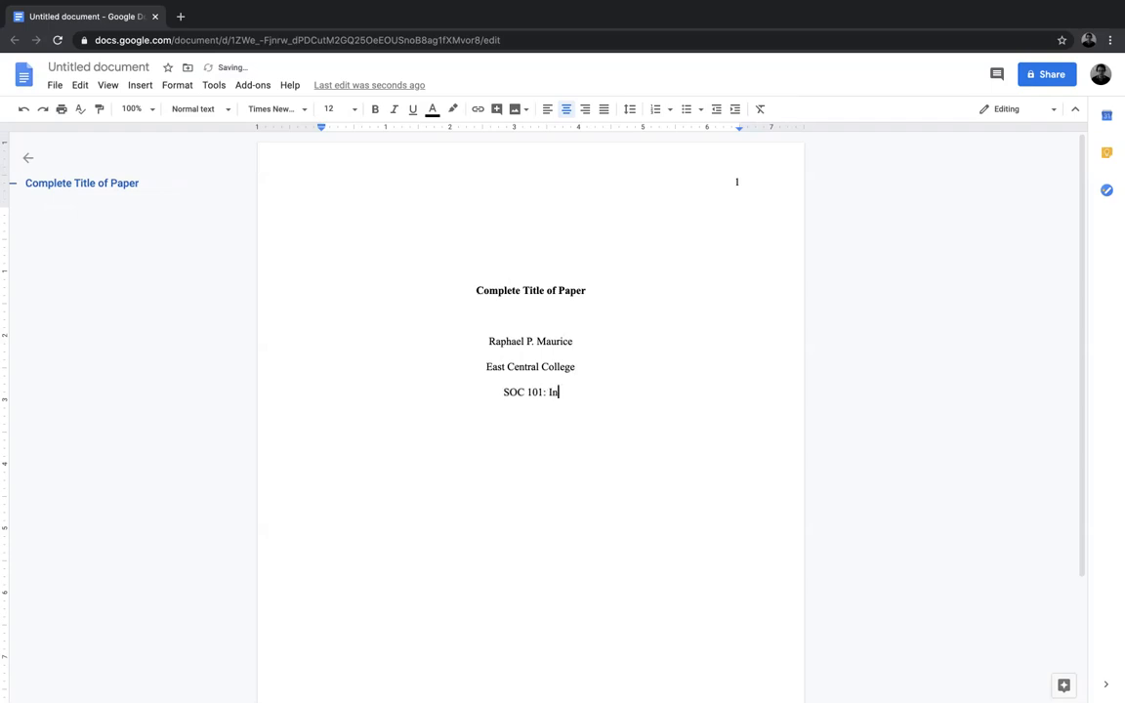
pyautogui.write('troduction to Soci')
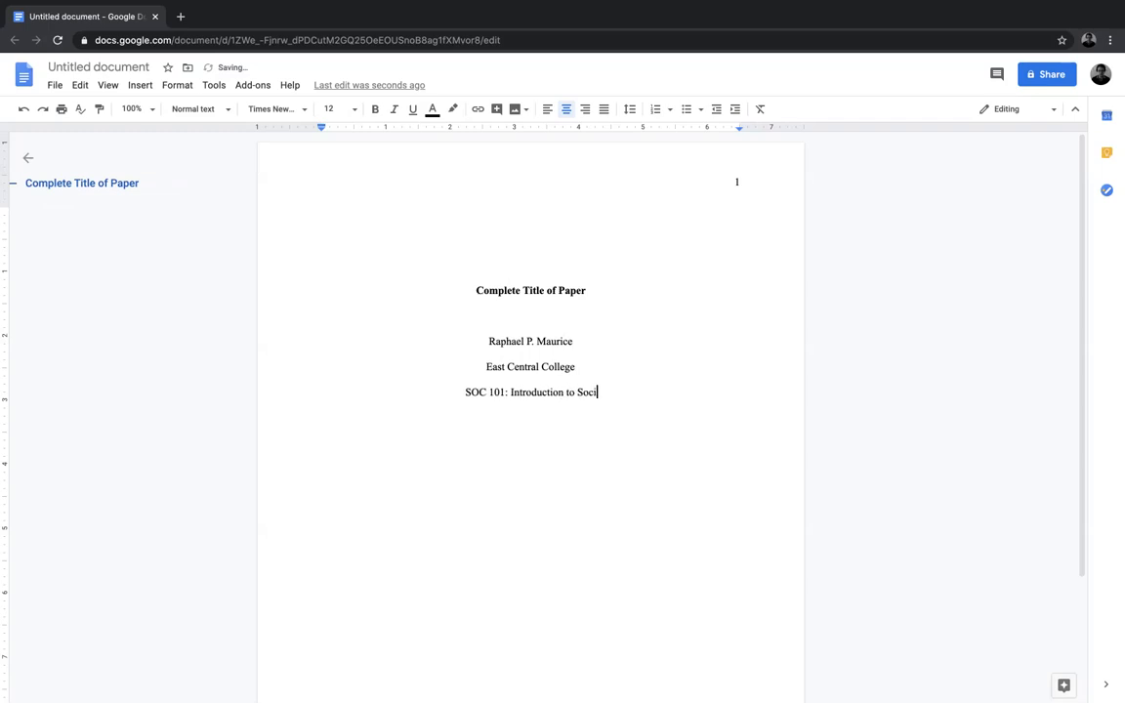
pyautogui.write('ology')
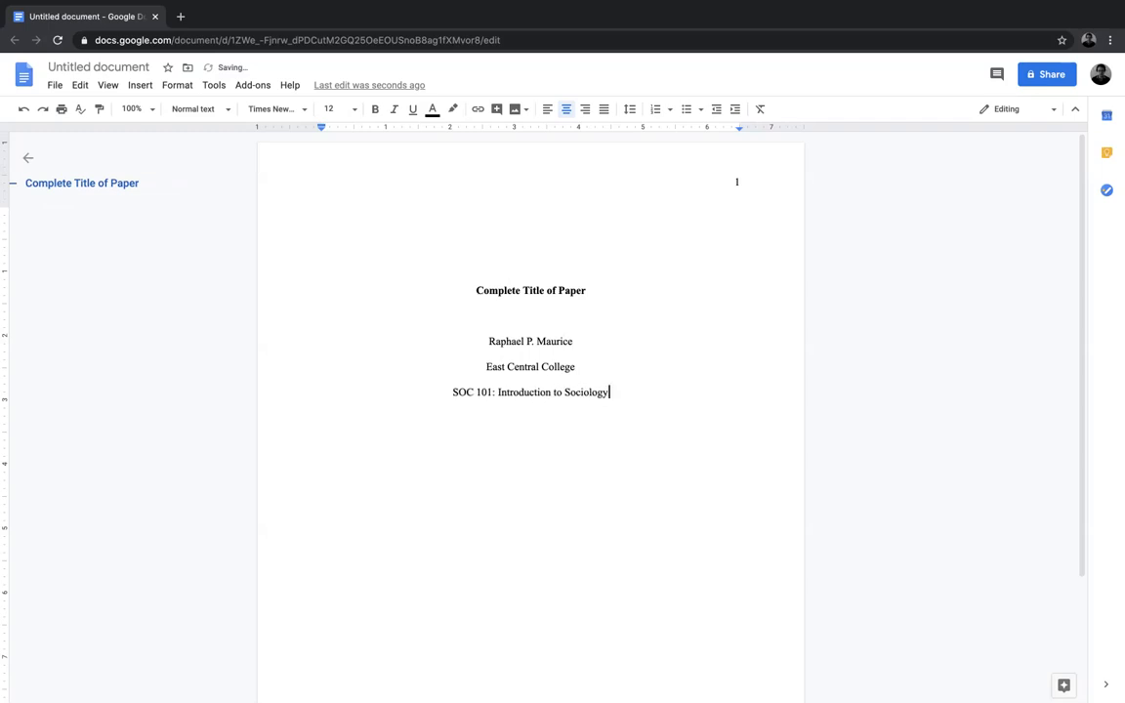
# Step: Add the instructor's title "Dr." and full name on the line below the course
pyautogui.press('Return')
pyautogui.write('Dr. Jane R. Doe')
pyautogui.press('Return')
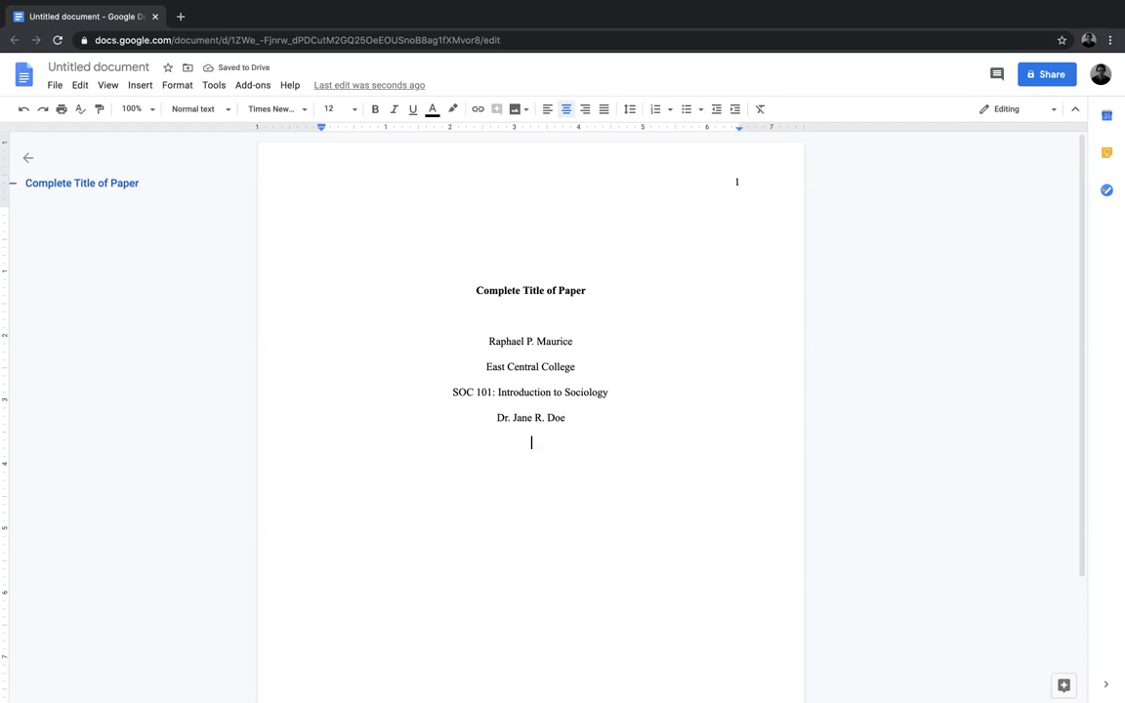
# Step: Add the date "August 10, 2020" as the last line of the title page
pyautogui.write('August 10, ')
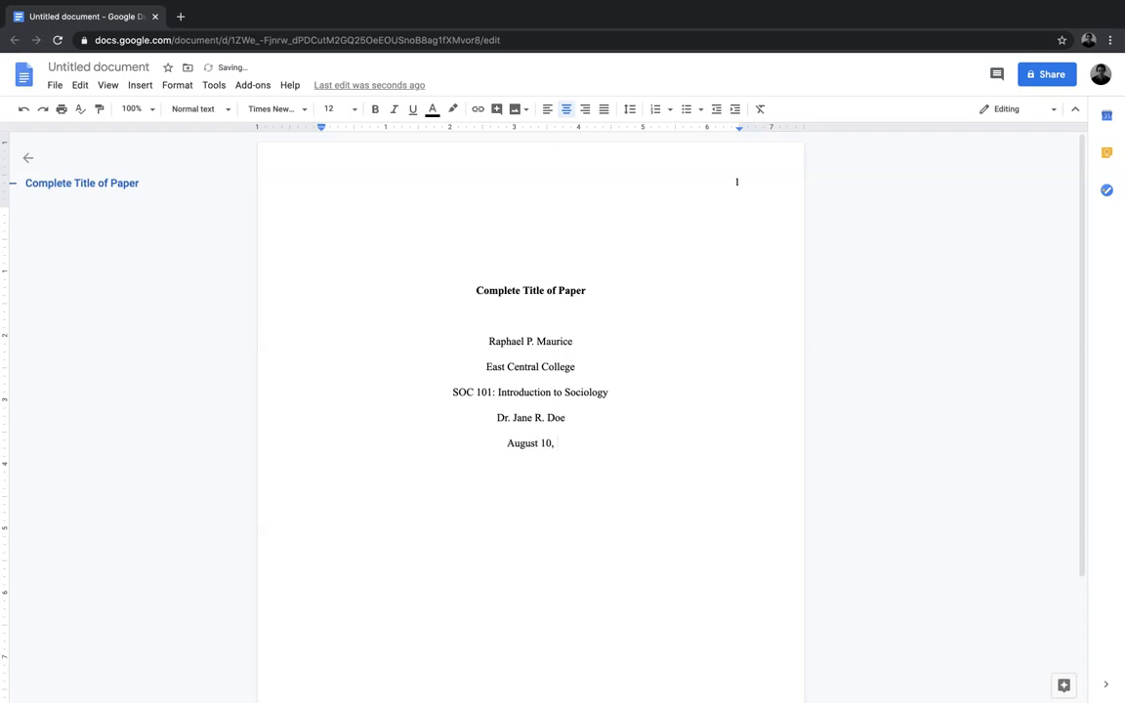
pyautogui.write('2020')
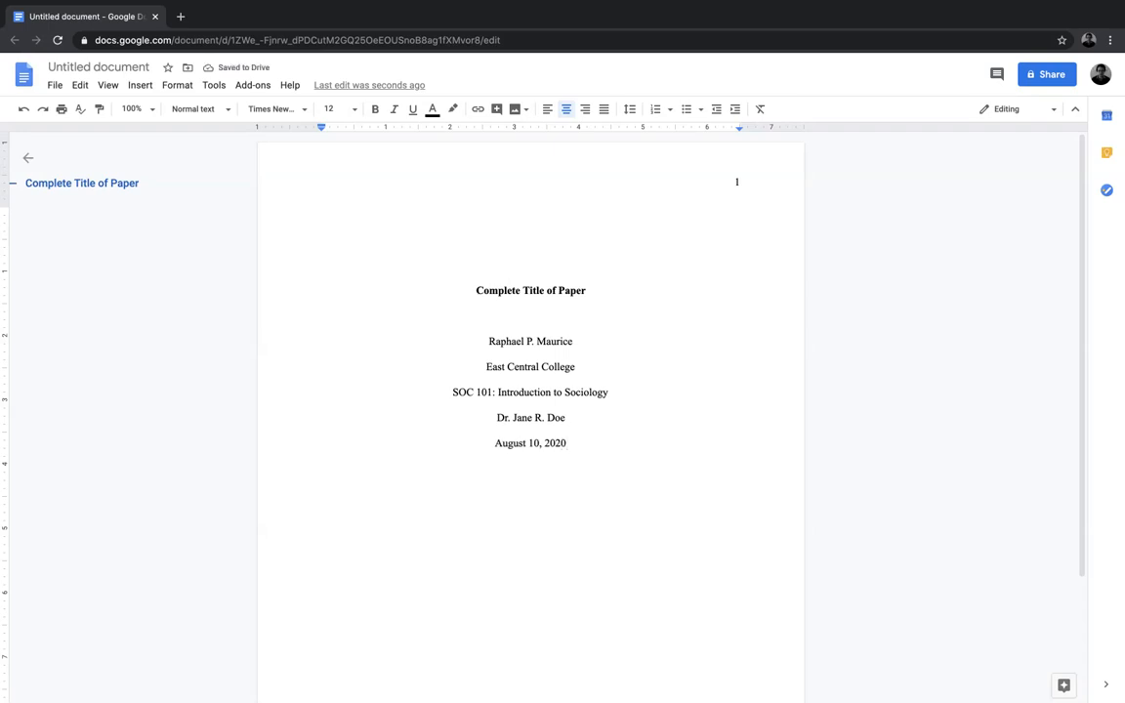
# Step: Insert blank lines below the date until the cursor is on the first line of page 2
pyautogui.press('Return')
pyautogui.press('Return')
pyautogui.press('Return')
pyautogui.press('Return')
pyautogui.press('Return')
pyautogui.press('Return')
pyautogui.press('Return')
pyautogui.press('Return')
pyautogui.press('Return')
pyautogui.press('Return')
pyautogui.press('Return')
pyautogui.press('Return')
pyautogui.press('Return')
pyautogui.press('Return')
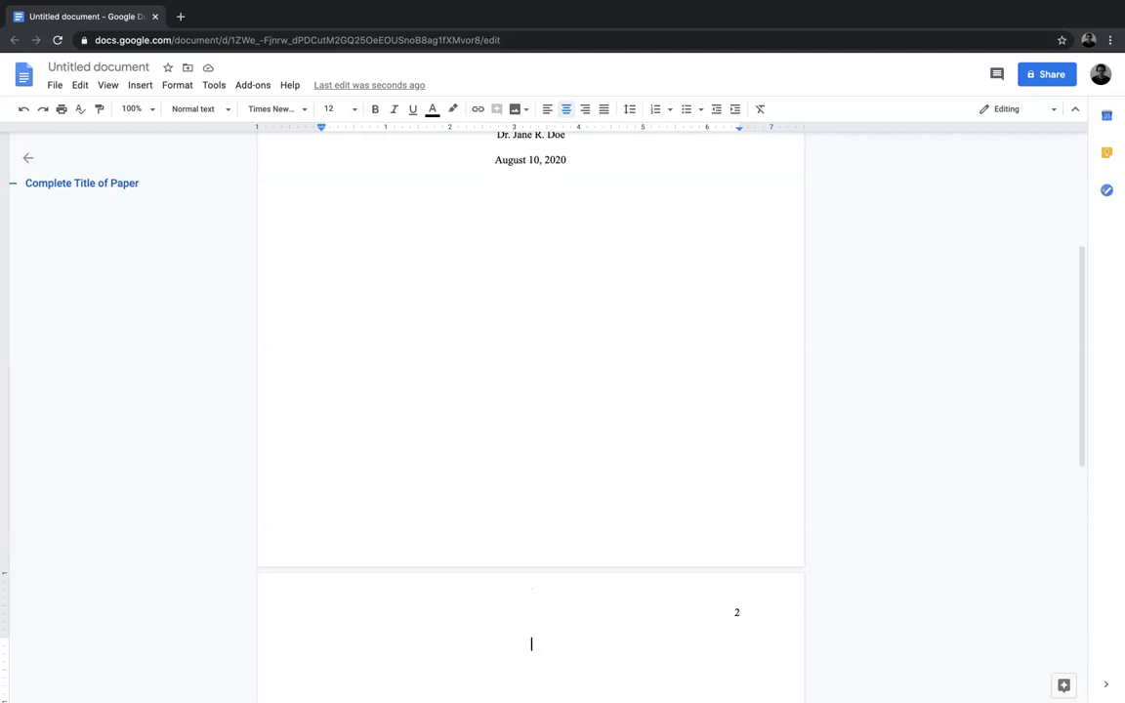
# Step: Add the centered bold title "Complete Title of Paper" on the first line of page 2
pyautogui.click(375, 108)
pyautogui.write('Complete Title of Paper')
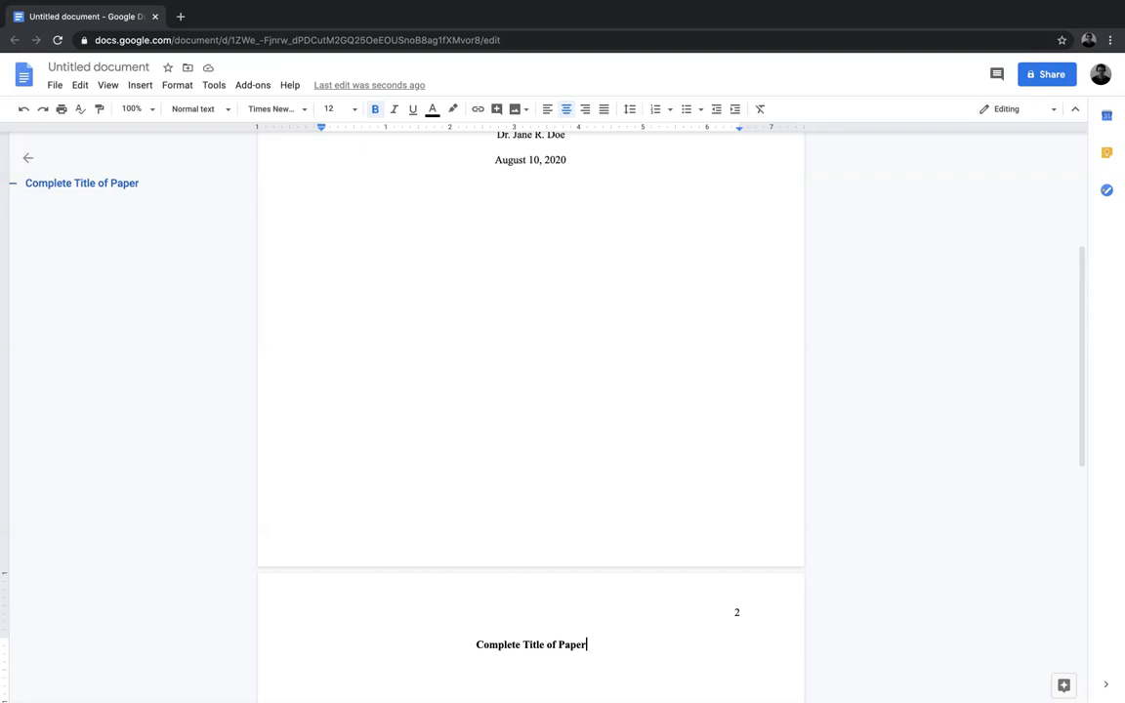
pyautogui.press('Return')
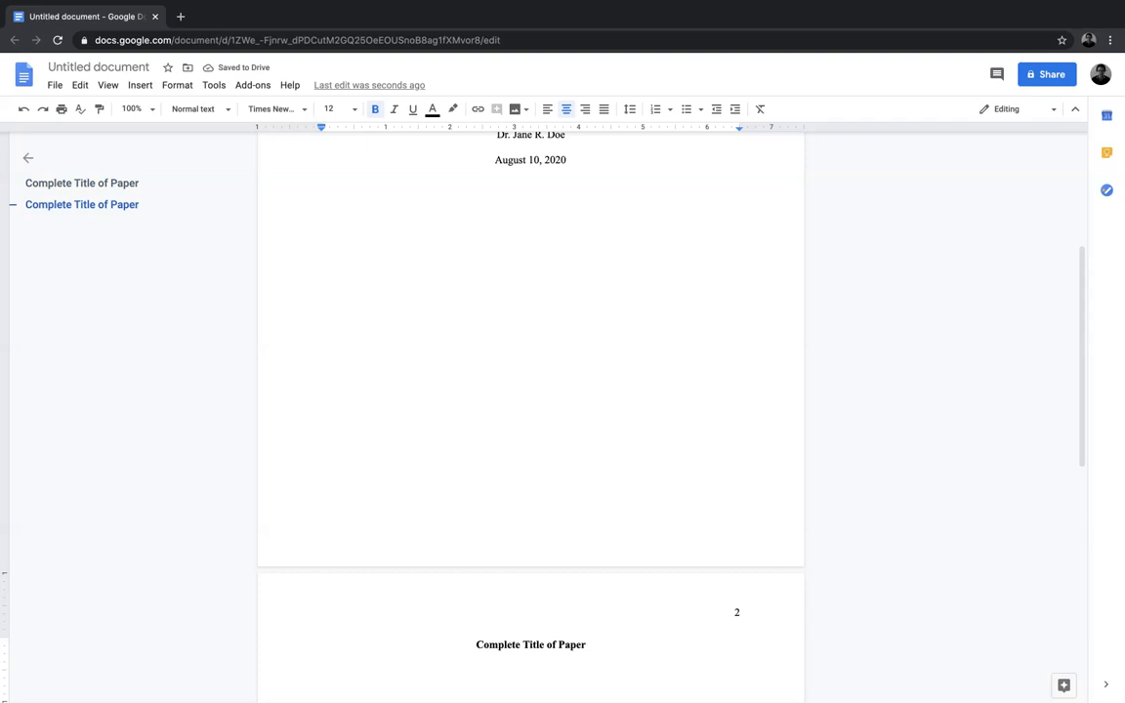
# Step: Add the centered bold heading "Introduction" under the page 2 title and start a new line
pyautogui.write('Introduction')
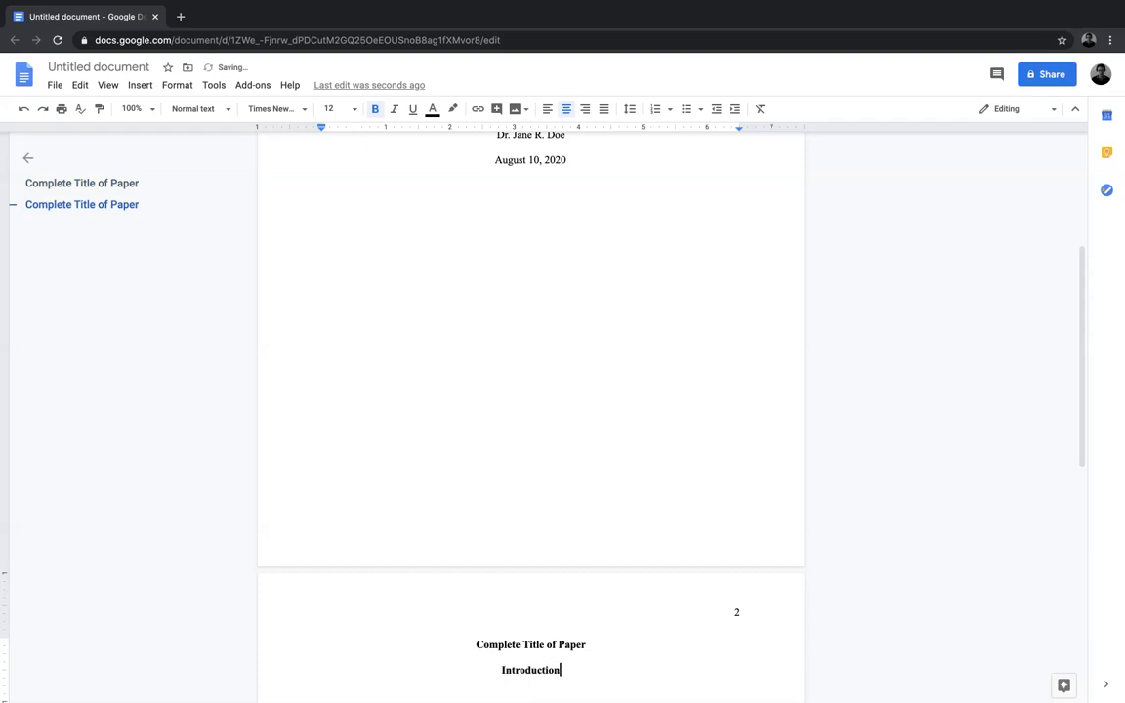
pyautogui.press('Return')
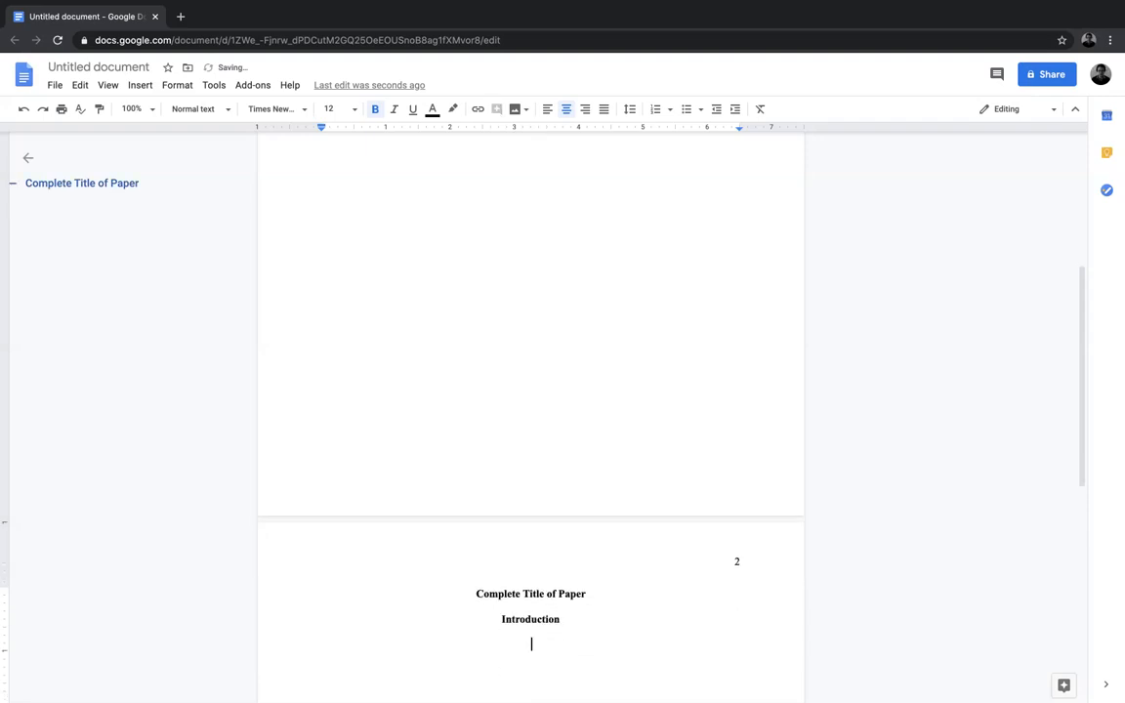
# Step: Add the centered bold headings "Discussion" and "Conclusion" on separate lines below the Introduction heading
pyautogui.write('Discussion')
pyautogui.press('Return')
pyautogui.write('Con')
pyautogui.press('BackSpace')
pyautogui.press('BackSpace')
pyautogui.write('onclusion')
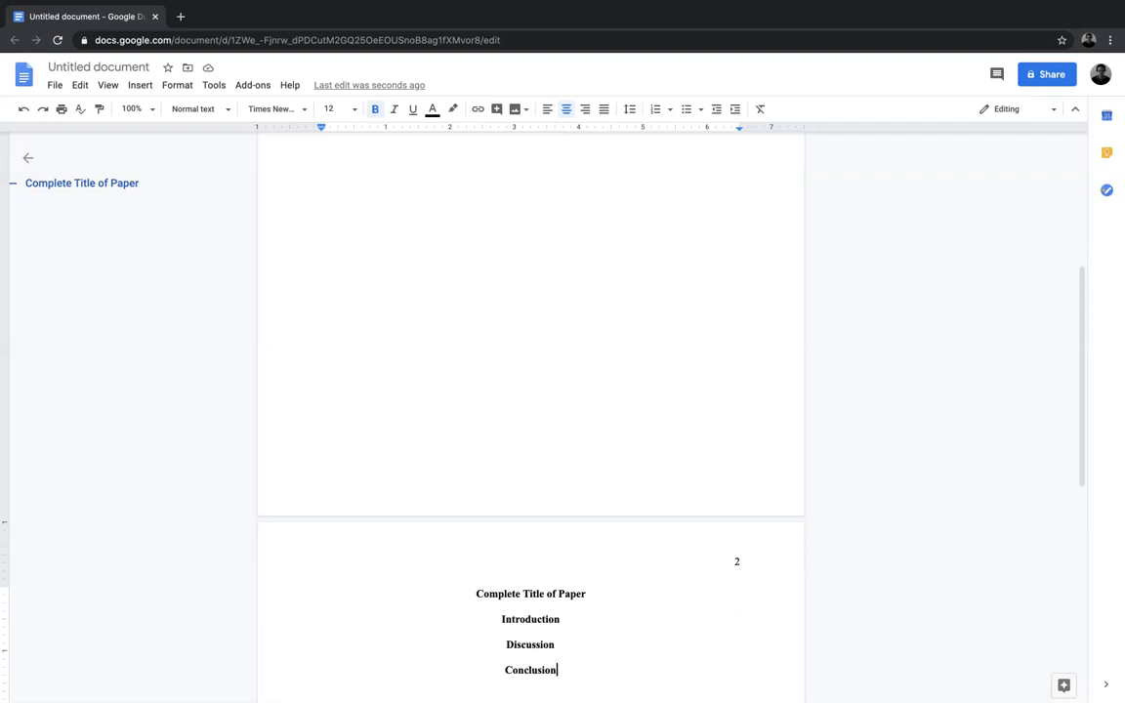
# Step: Insert blank lines below the Conclusion heading until the cursor is on the first line of page 3
pyautogui.press('Return')
pyautogui.press('Return')
pyautogui.press('Return')
pyautogui.press('Return')
pyautogui.press('Return')
pyautogui.press('Return')
pyautogui.press('Return')
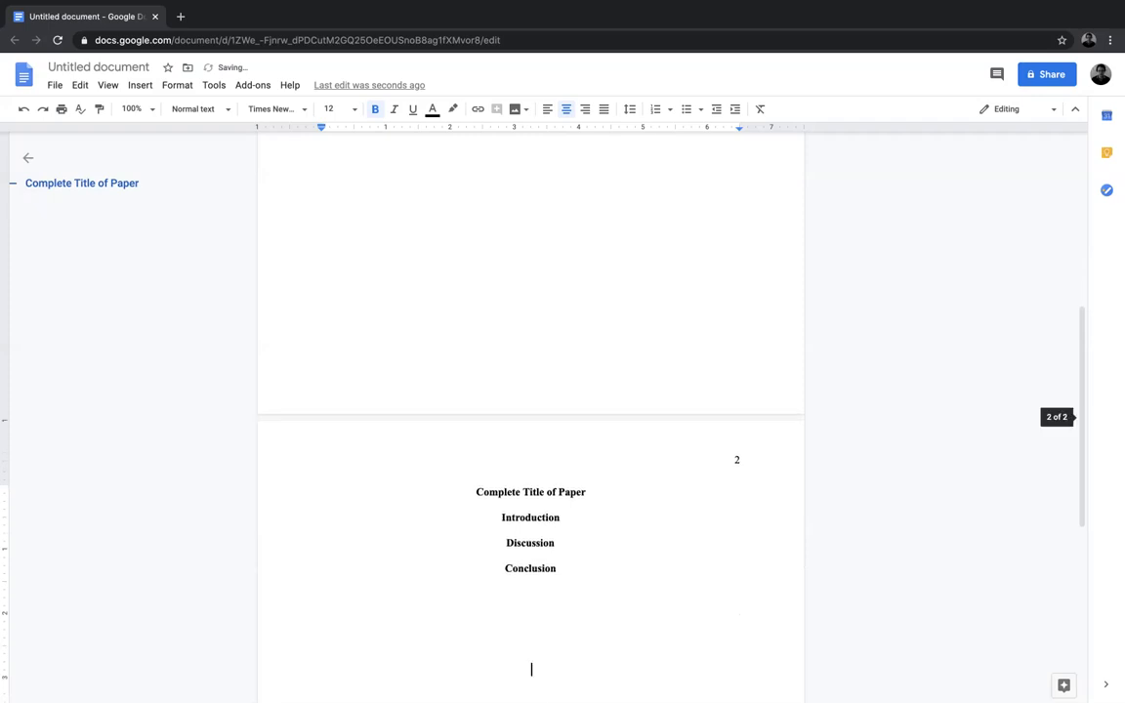
pyautogui.press('Return')
pyautogui.press('Return')
pyautogui.press('Return')
pyautogui.press('Return')
pyautogui.press('Return')
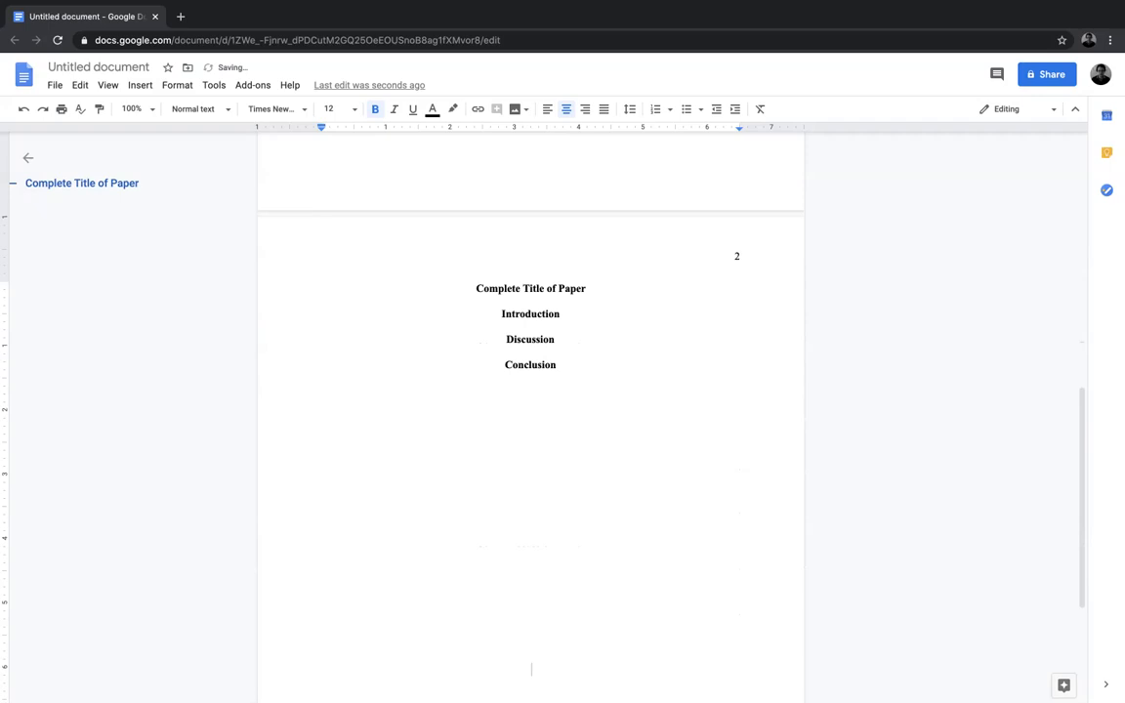
pyautogui.press('Return')
pyautogui.press('Return')
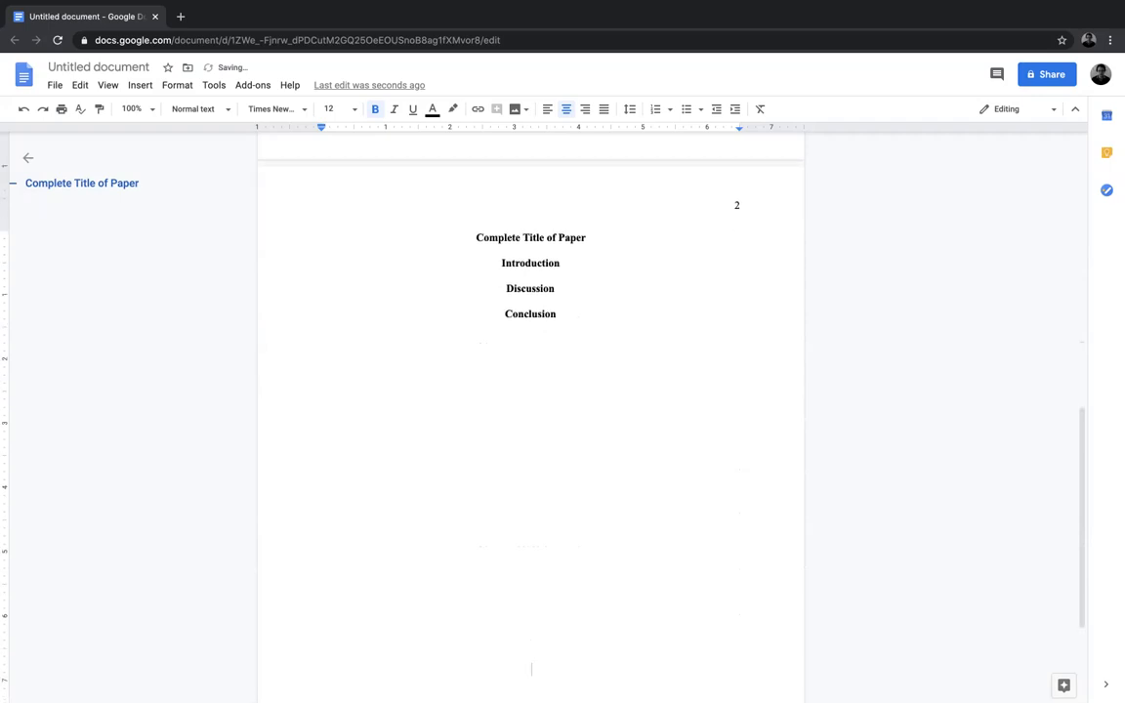
pyautogui.press('Return')
pyautogui.press('Return')
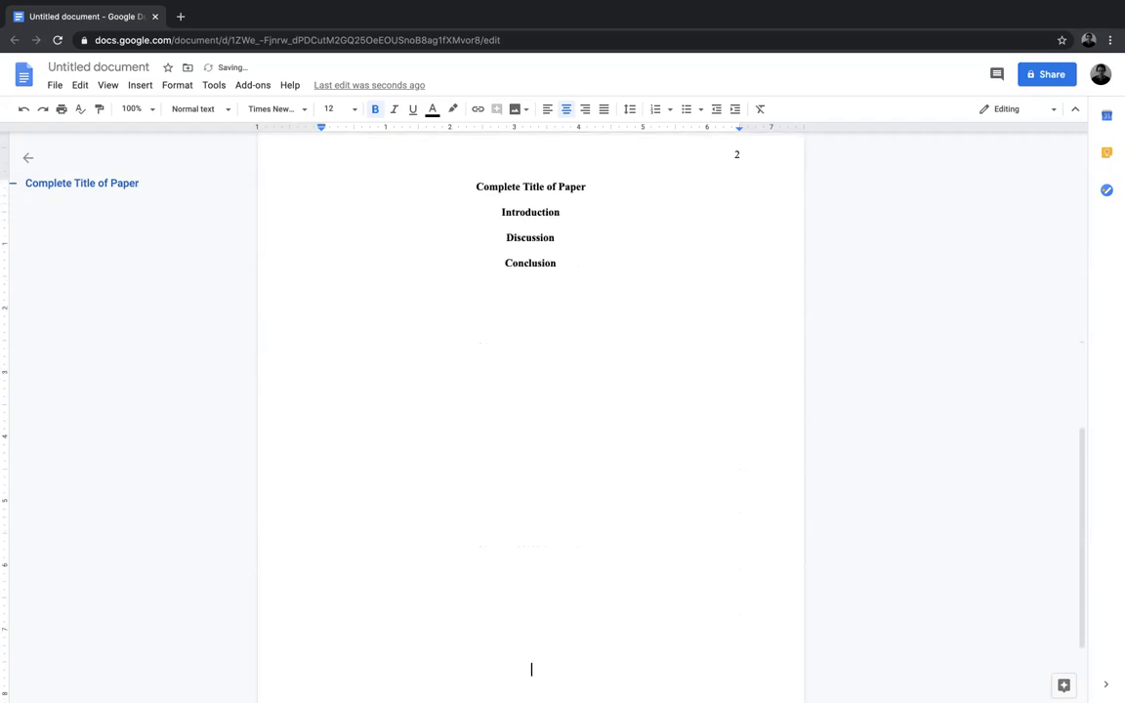
pyautogui.press('Return')
pyautogui.press('Return')
pyautogui.press('Return')
pyautogui.press('Return')
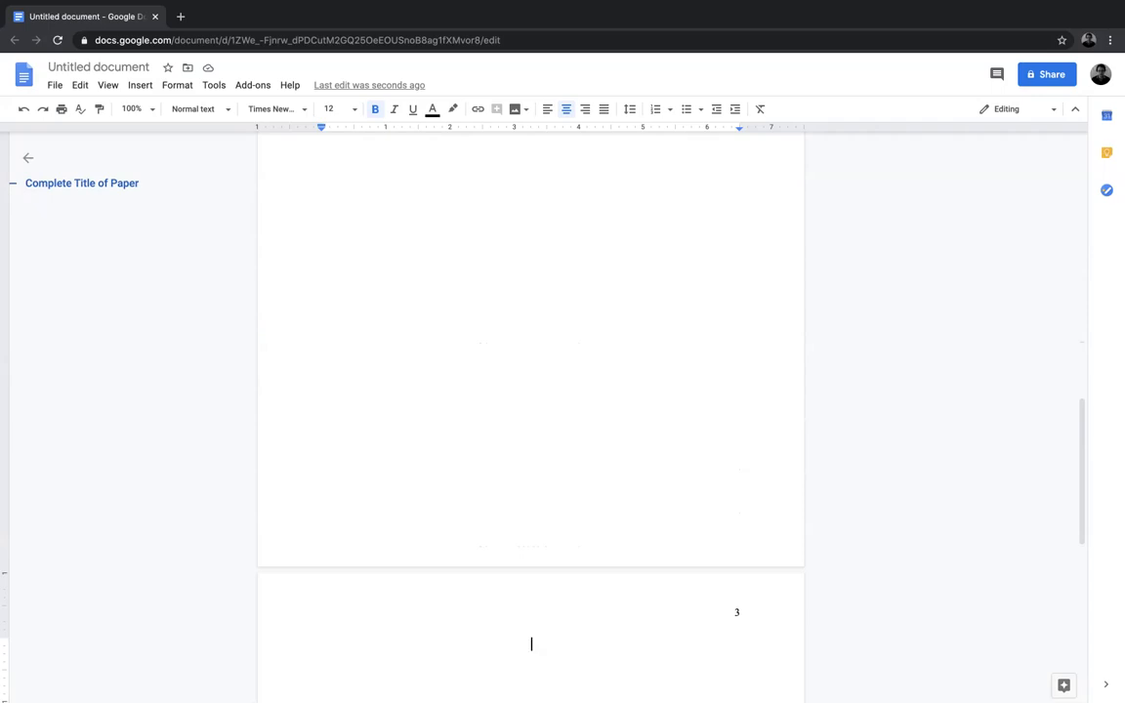
# Step: Add the centered bold heading "References" on the first line of page 3 and start a new line
pyautogui.write('References')
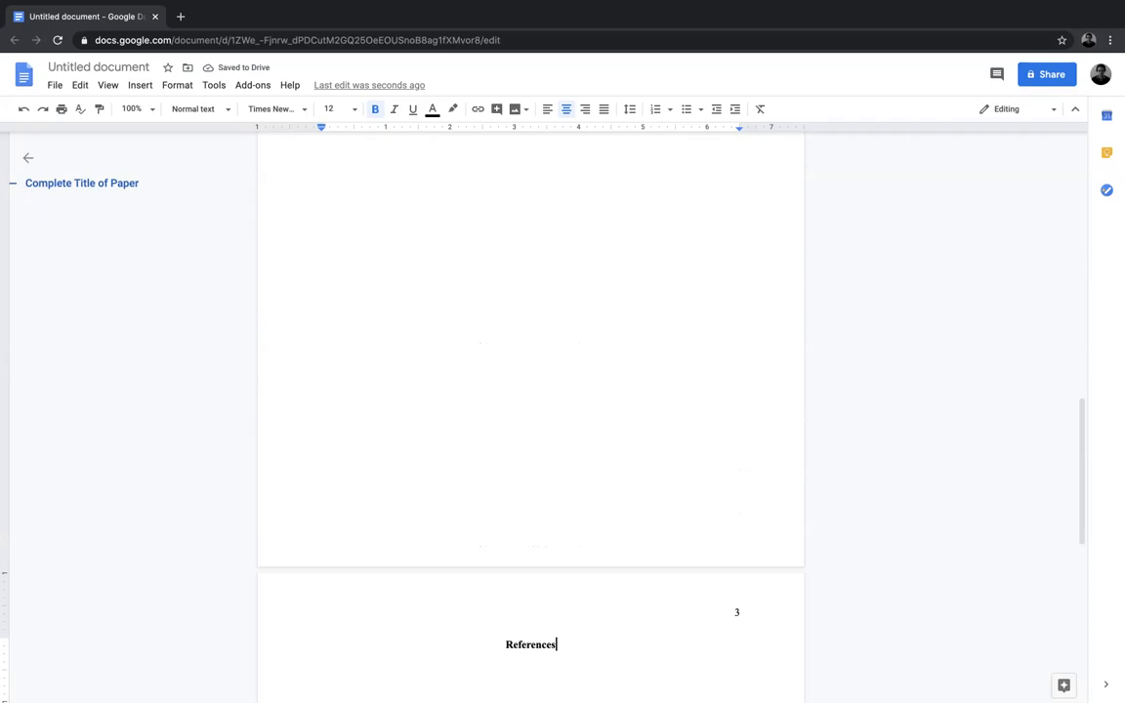
pyautogui.press('Return')
# Step: Left-align the line below the References heading and paste the copied journal article reference there
pyautogui.click(375, 109)
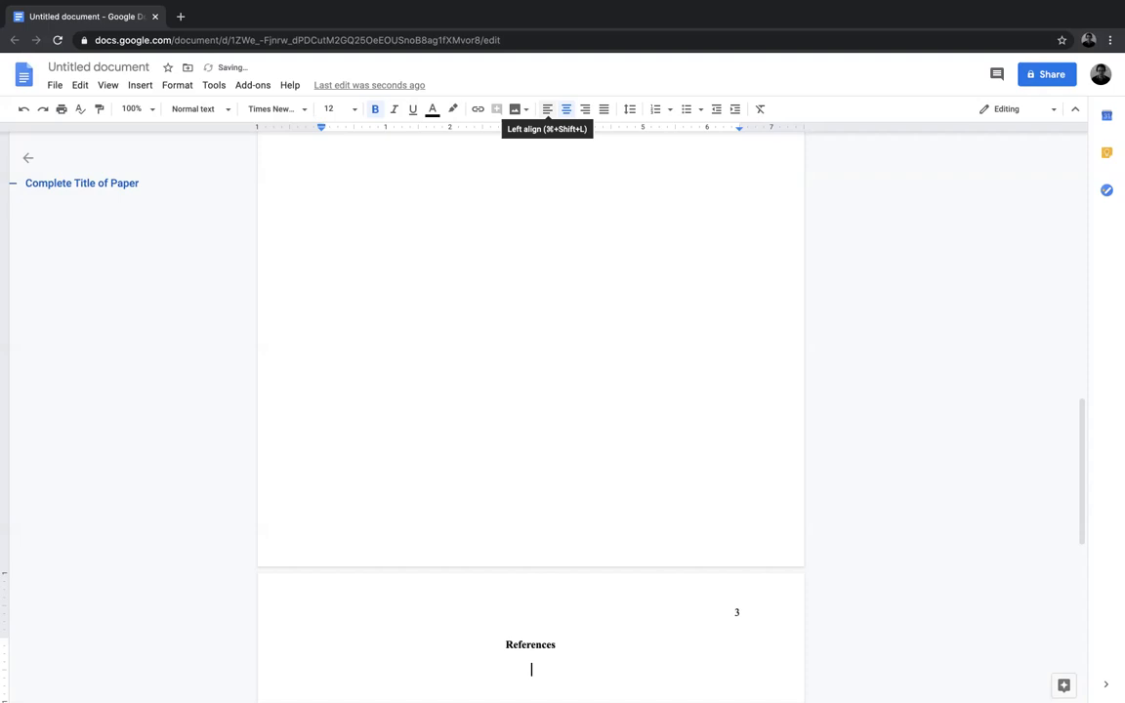
pyautogui.click(548, 109)
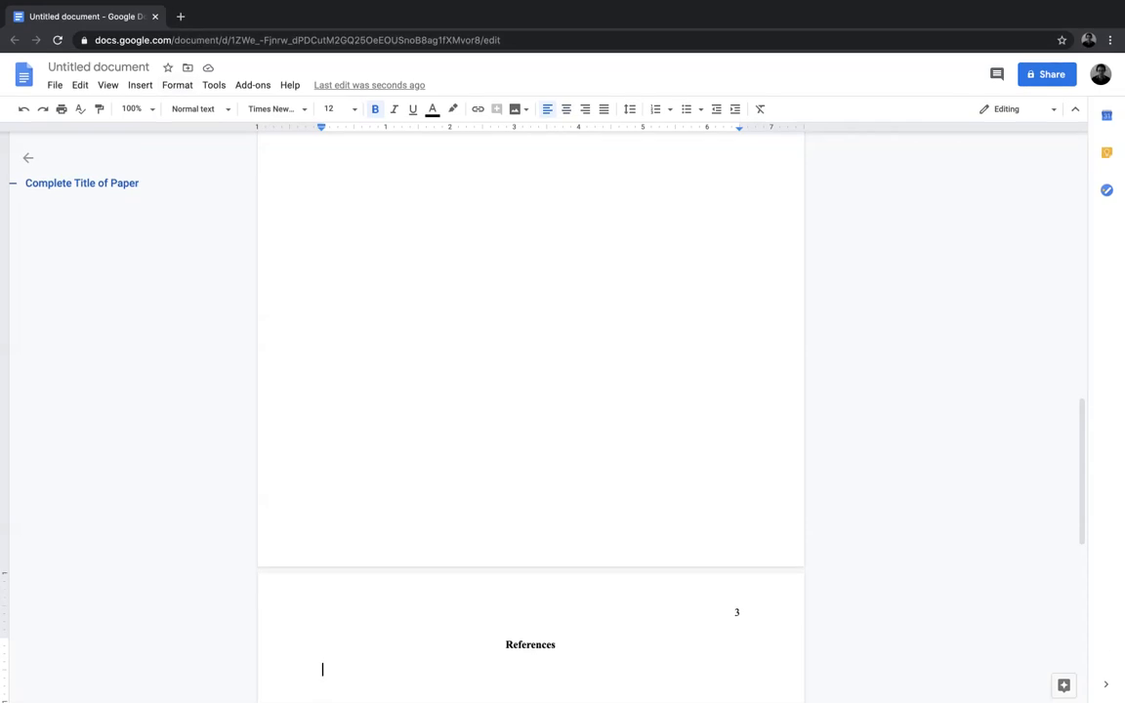
pyautogui.click(80, 85)
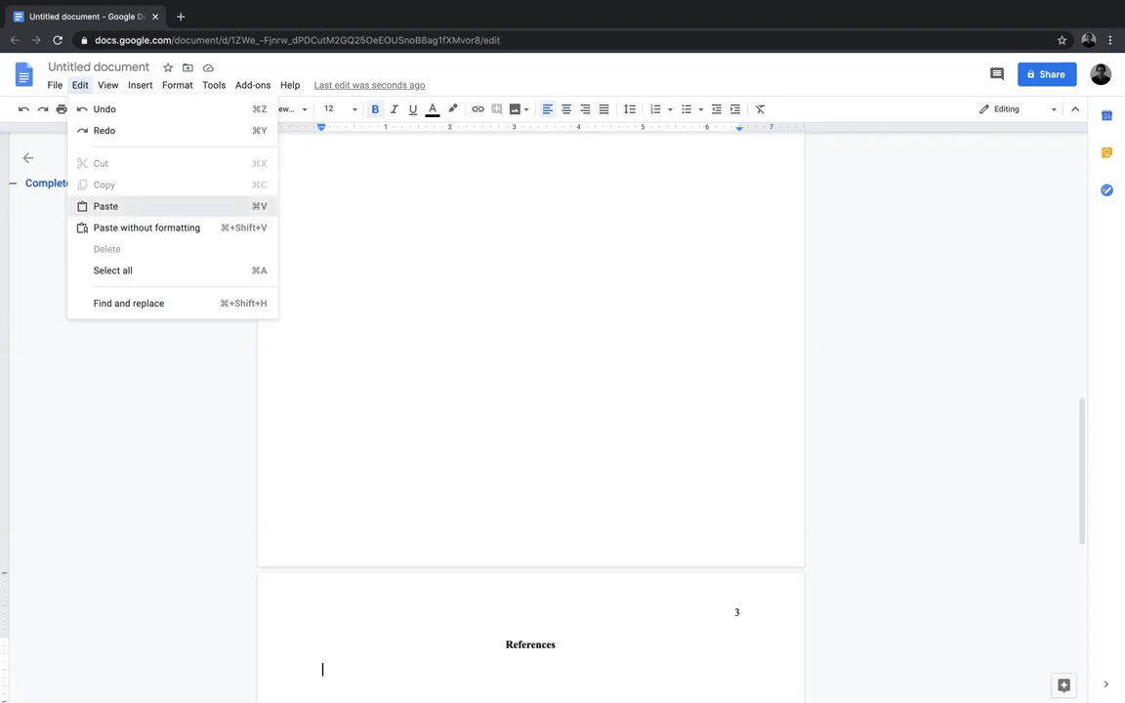
pyautogui.click(106, 206)
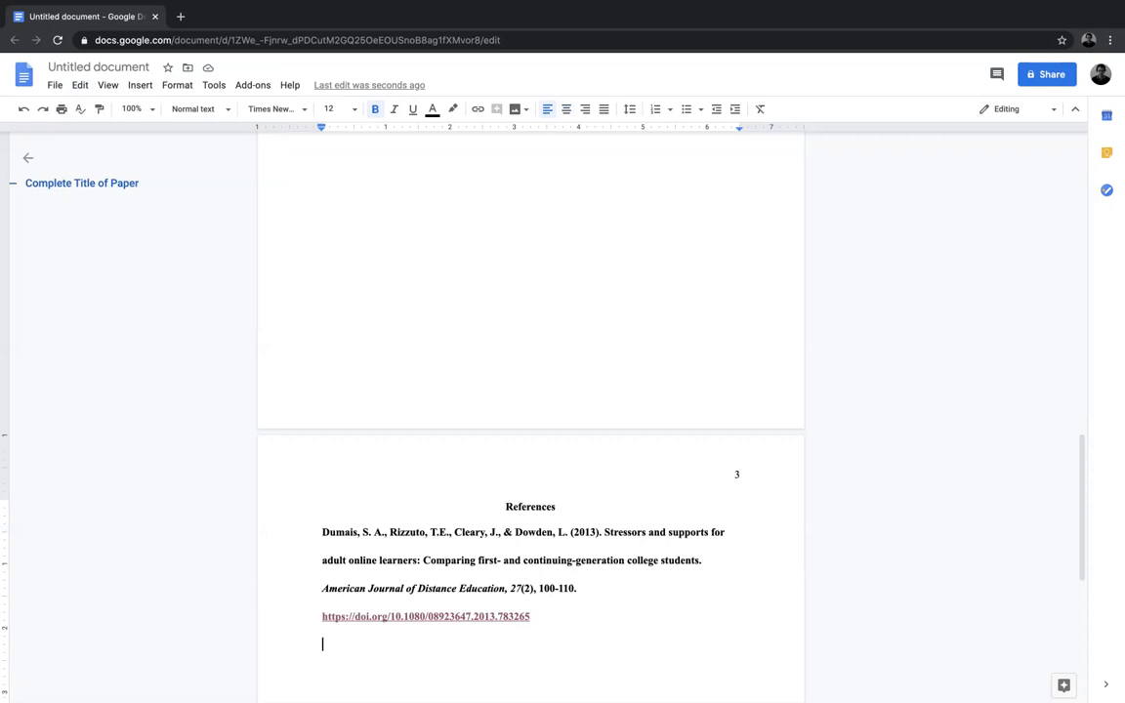
# Step: Remove the bold formatting from the entire pasted reference entry on page 3
pyautogui.click(323, 533)
pyautogui.hotkey('shift', 'Down')
pyautogui.hotkey('shift', 'Down')
pyautogui.hotkey('shift', 'Down')
pyautogui.hotkey('shift', 'Down')
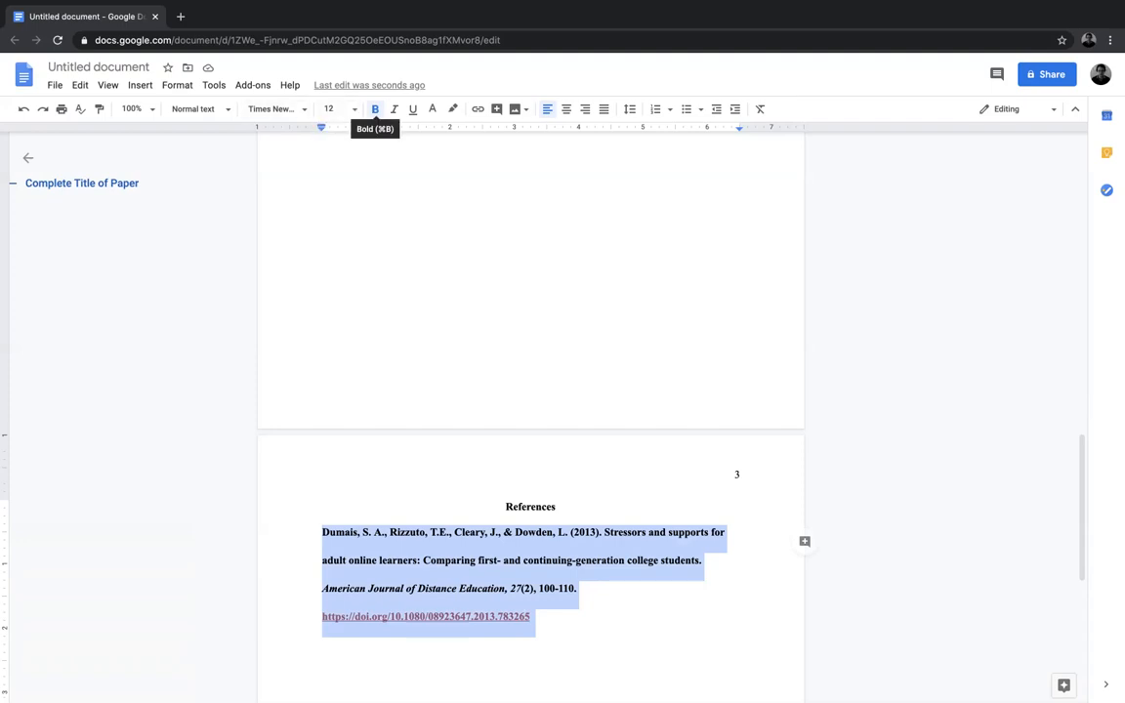
pyautogui.click(375, 109)
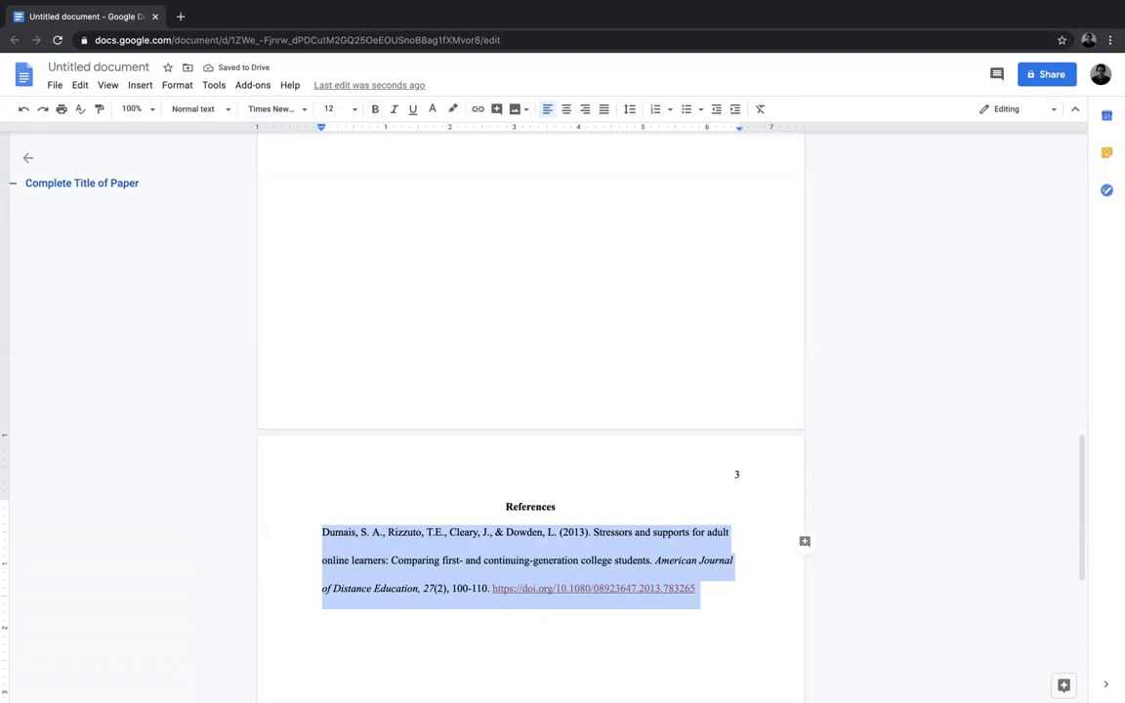
# Step: Apply a hanging indent of 0.5 inches to the reference entry and start a new line after its DOI link
pyautogui.click(322, 533)
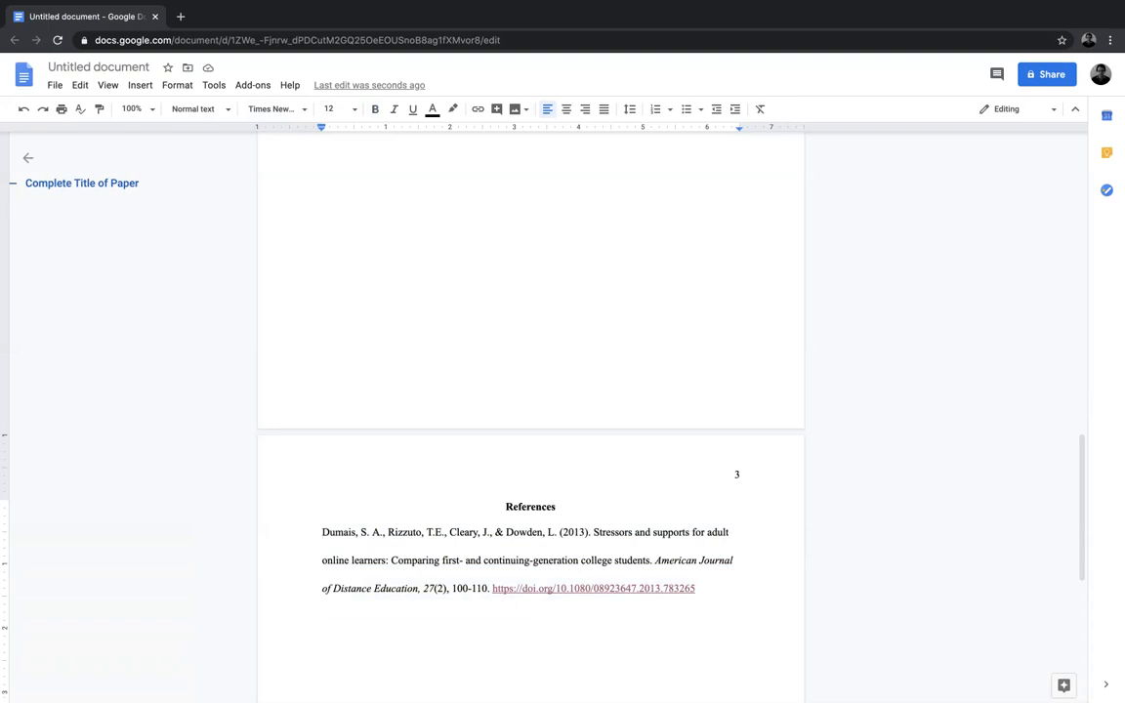
pyautogui.moveTo(322, 532); pyautogui.dragTo(700, 598)
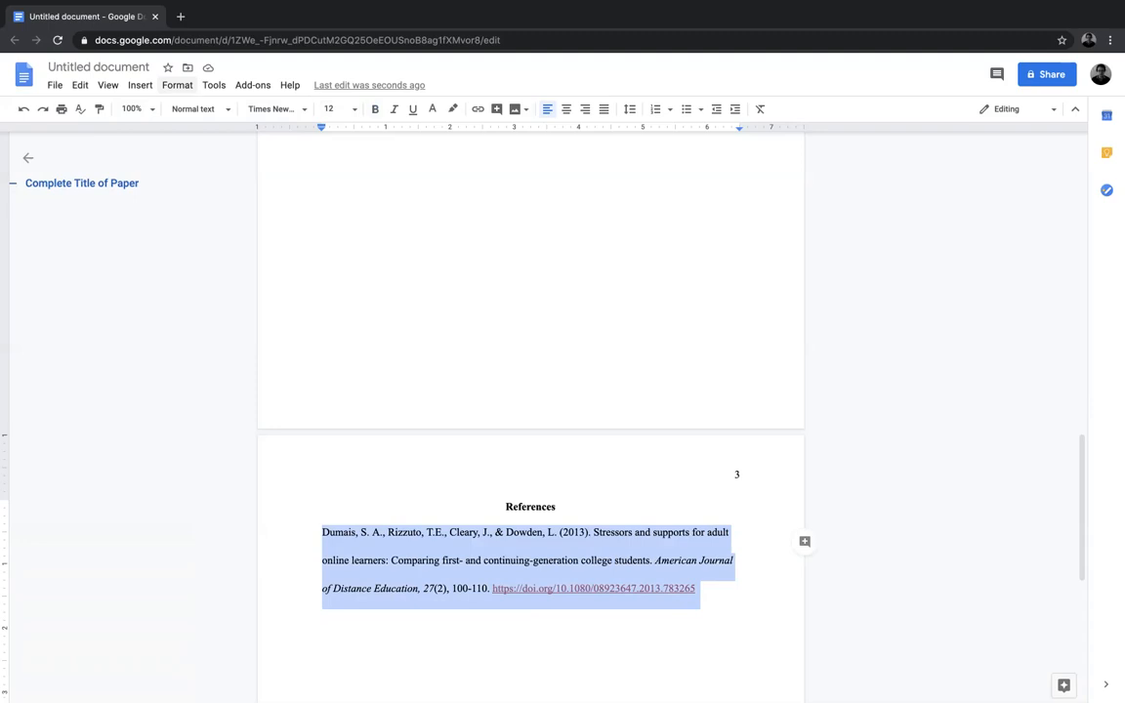
pyautogui.click(177, 84)
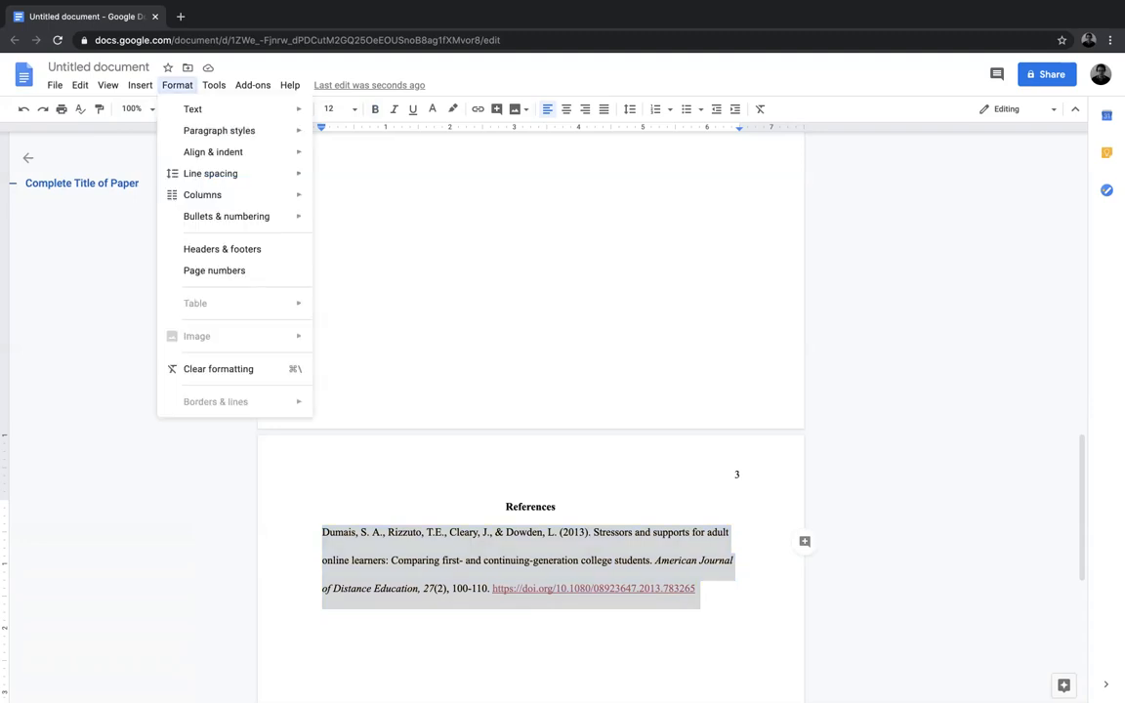
pyautogui.moveTo(210, 173)
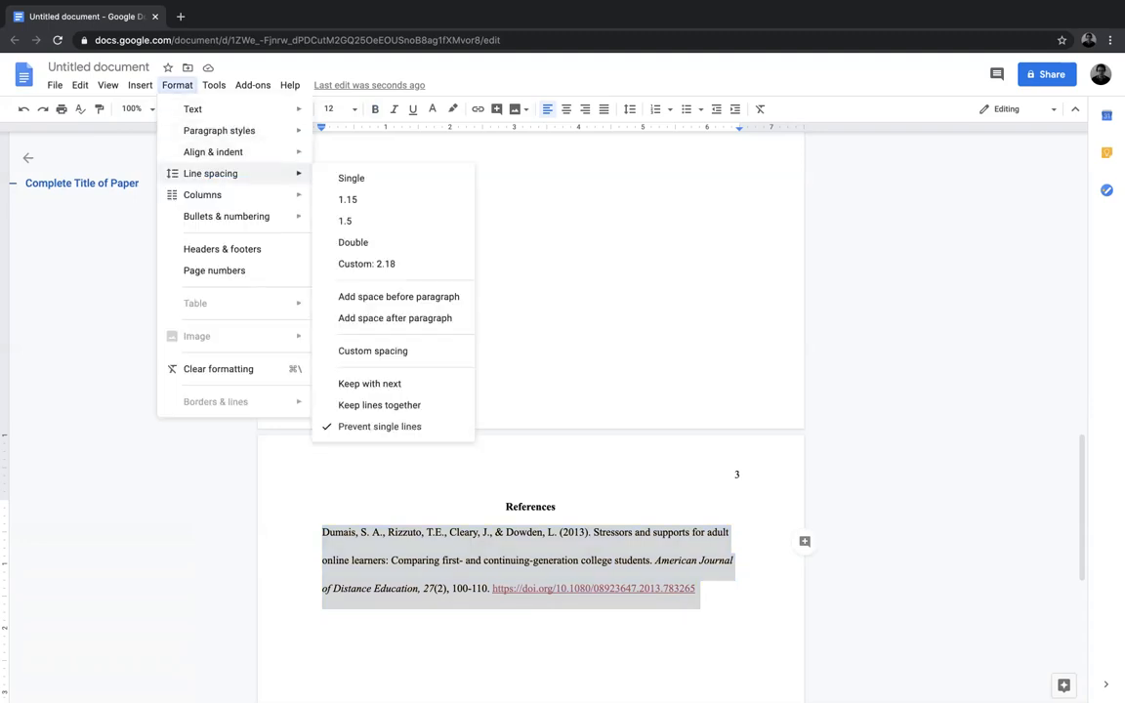
pyautogui.moveTo(213, 151)
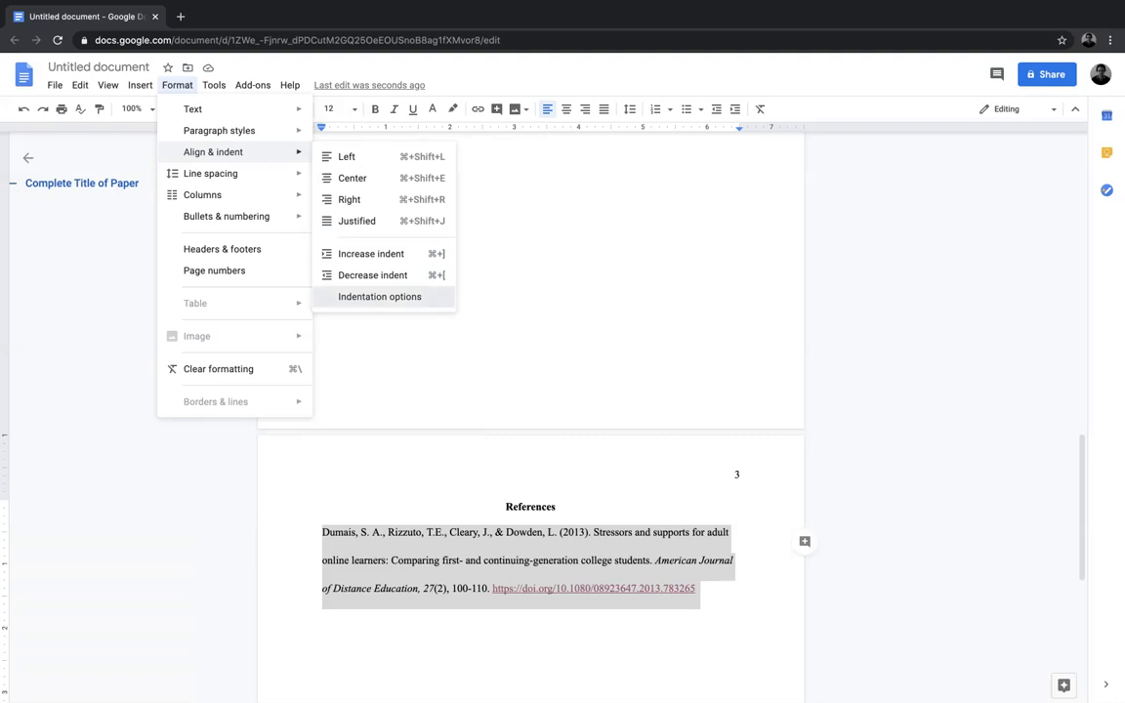
pyautogui.click(379, 296)
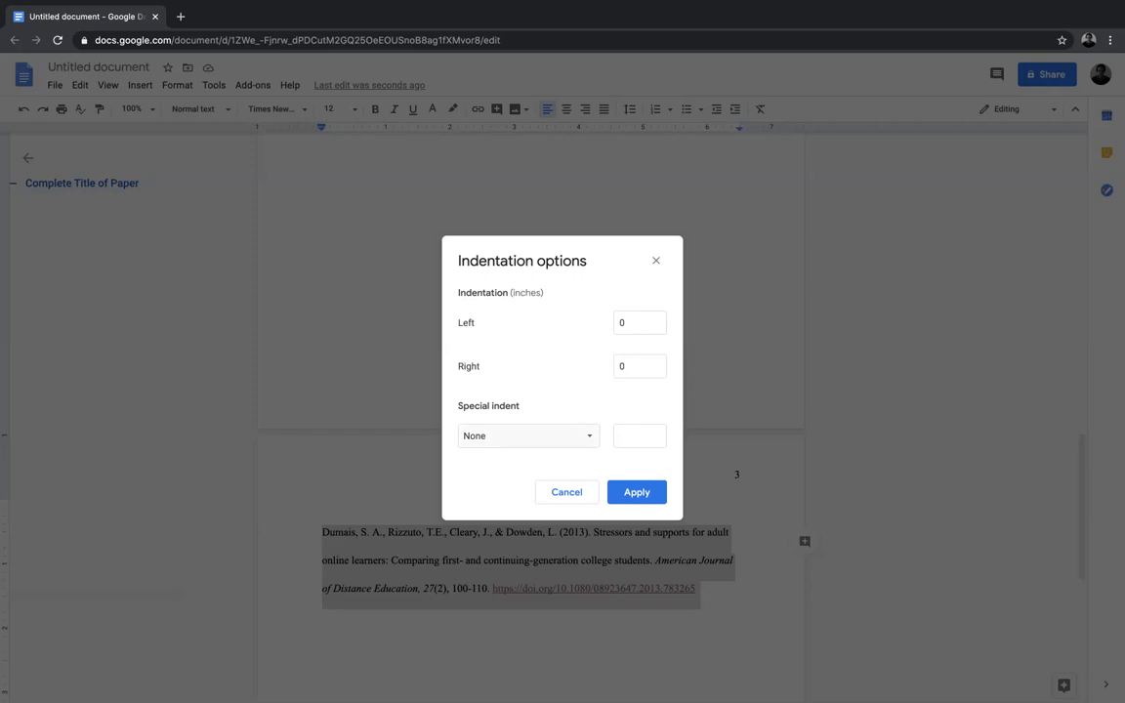
pyautogui.click(527, 436)
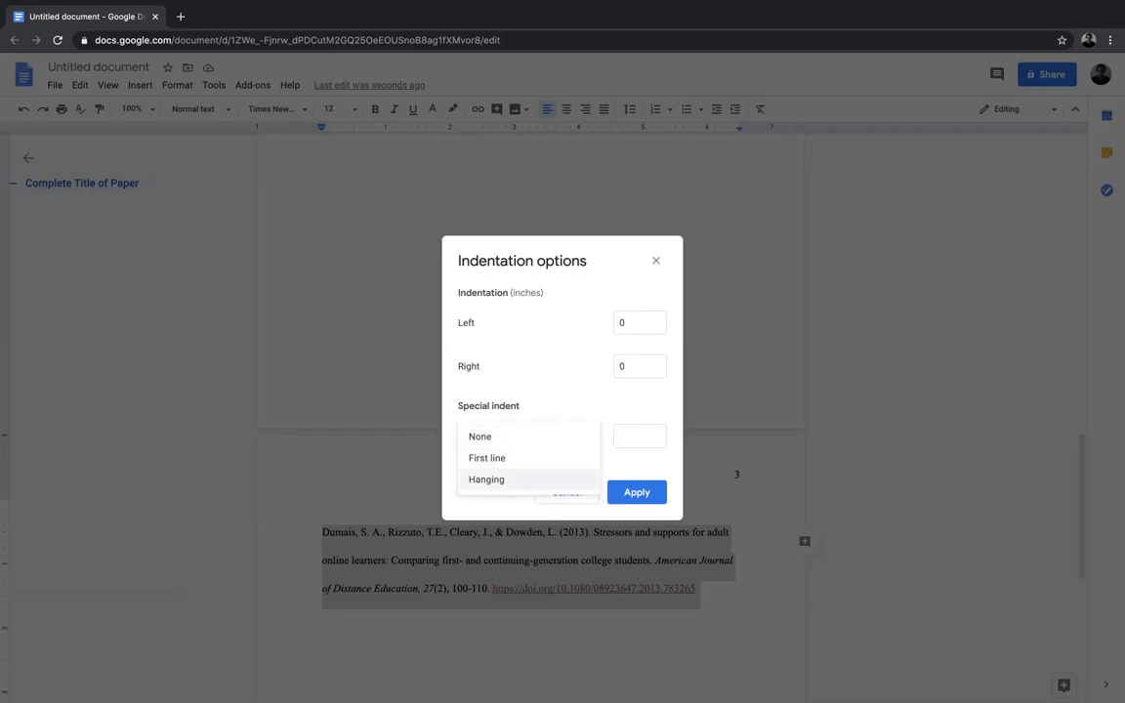
pyautogui.click(486, 479)
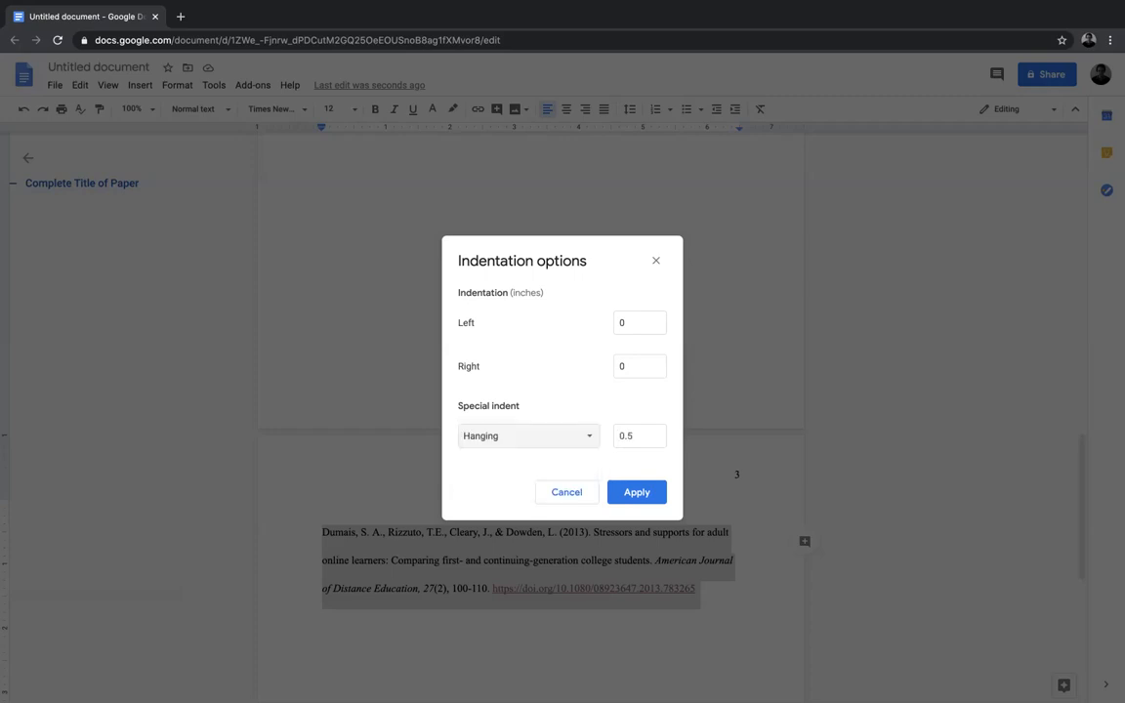
pyautogui.click(637, 492)
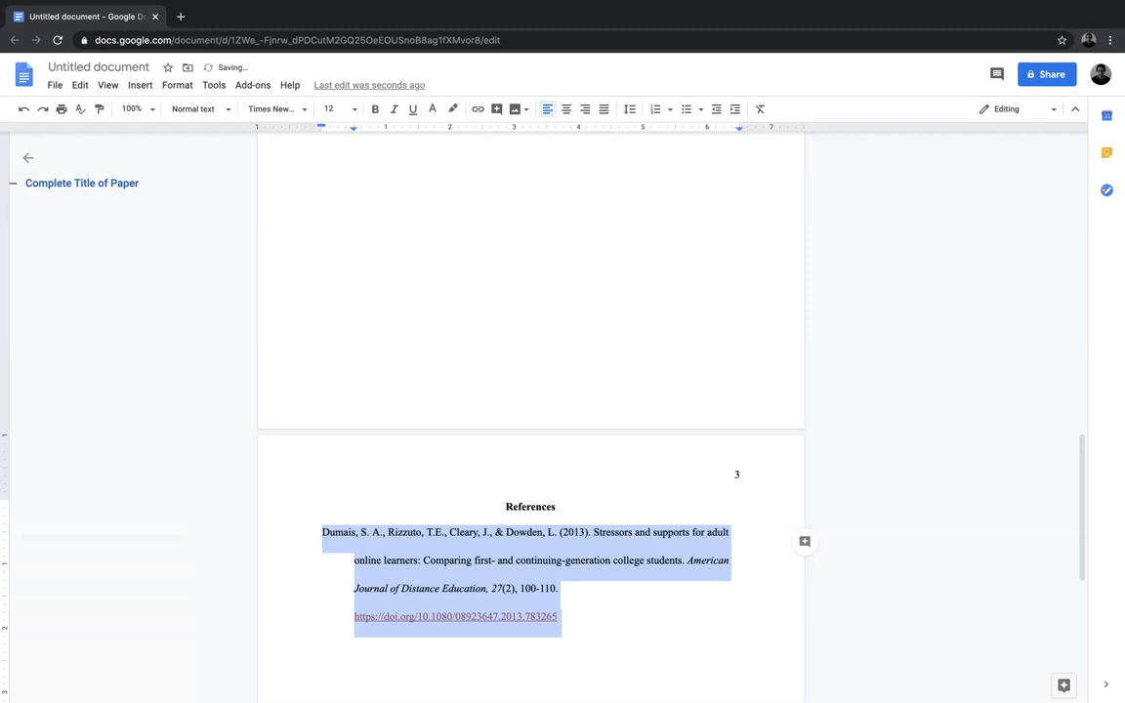
pyautogui.click(560, 616)
pyautogui.press('Return')
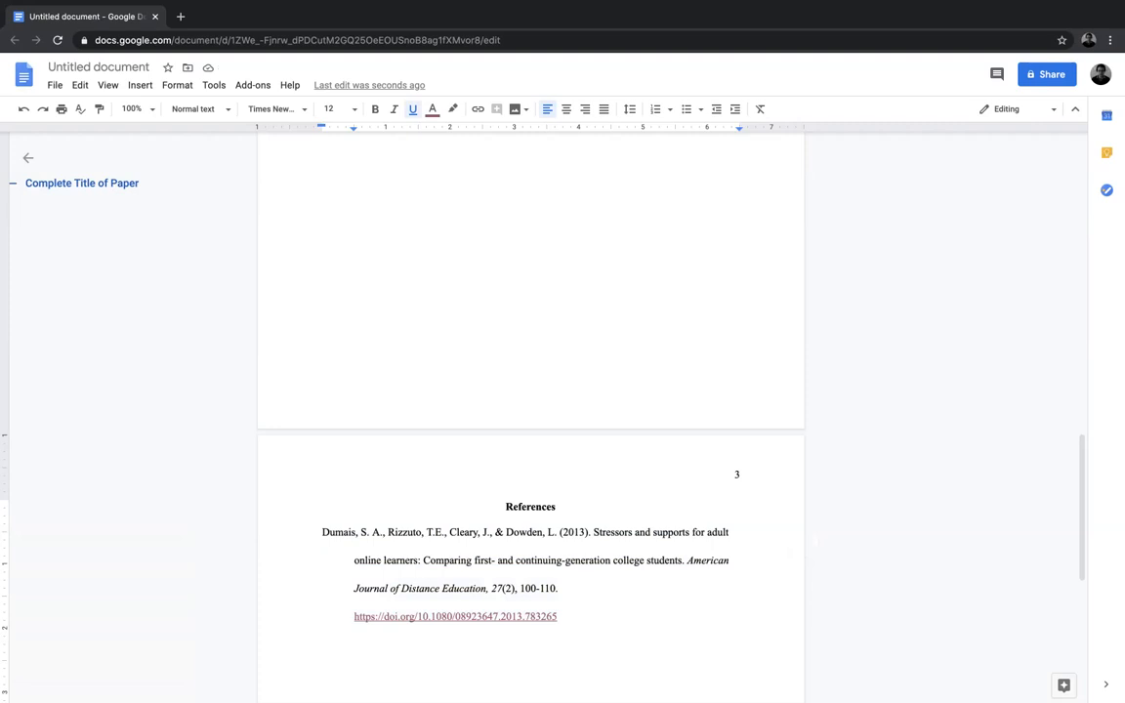
# Step: Rename the document as "APA 7th Edition Student Paper"
pyautogui.scroll(-3, 530, 420)
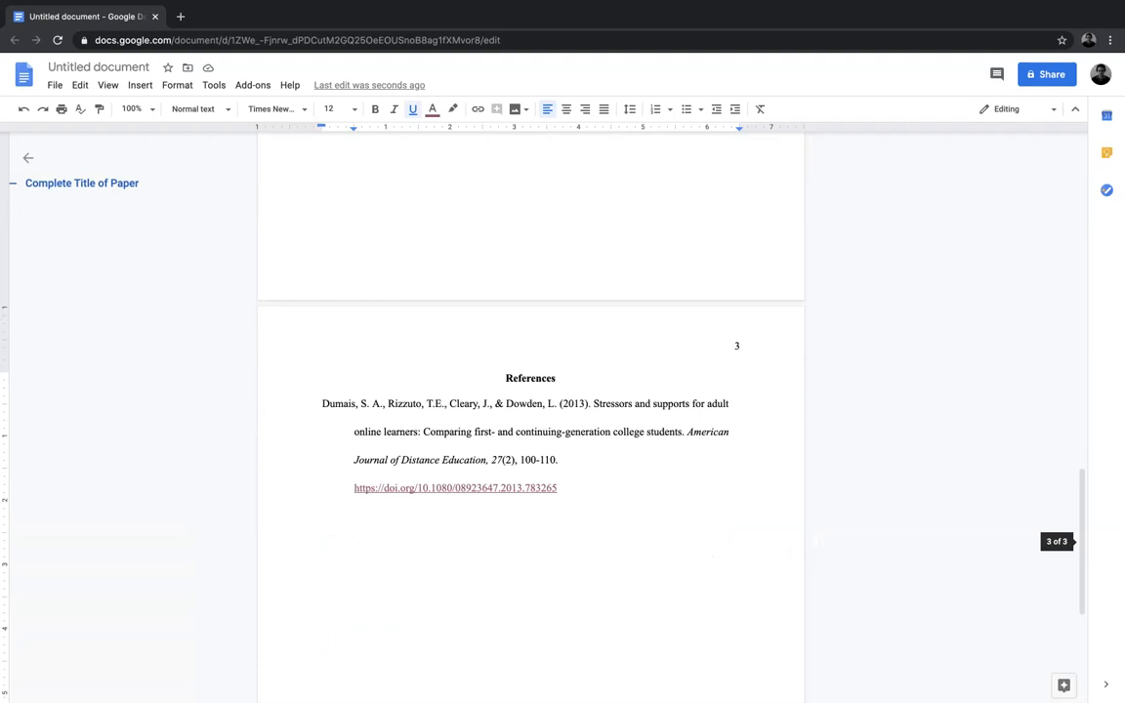
pyautogui.scroll(2, 531, 420)
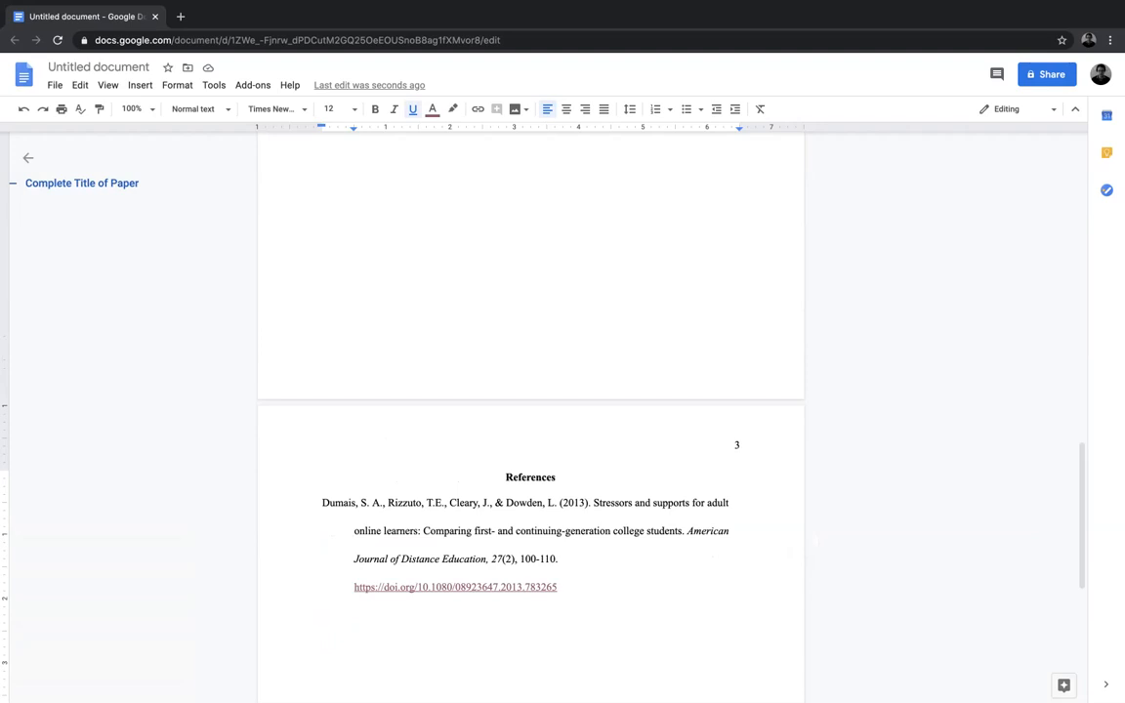
pyautogui.scroll(15, 531, 420)
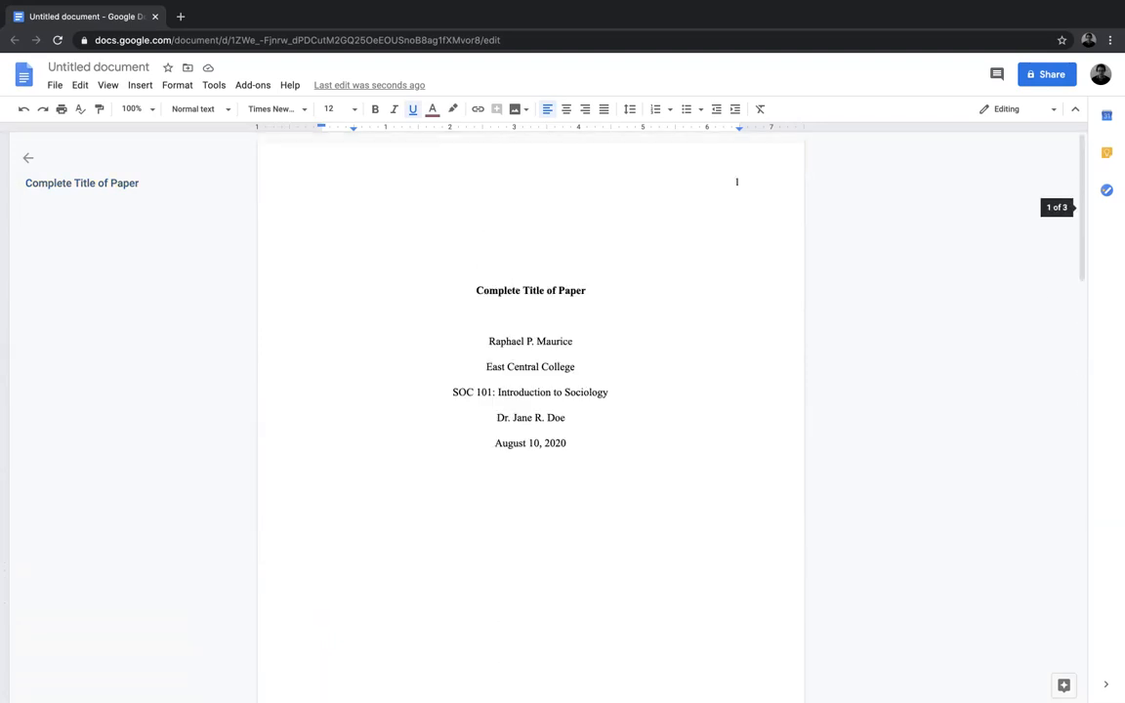
pyautogui.scroll(-6, 530, 420)
pyautogui.scroll(6, 530, 419)
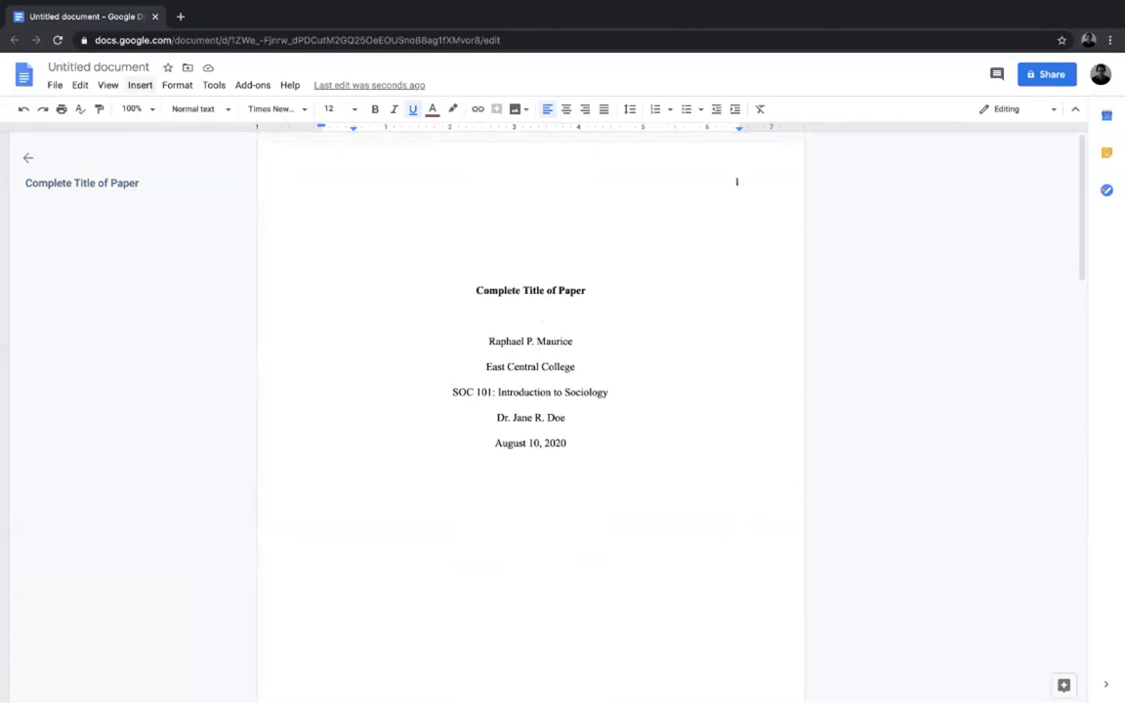
pyautogui.click(98, 67)
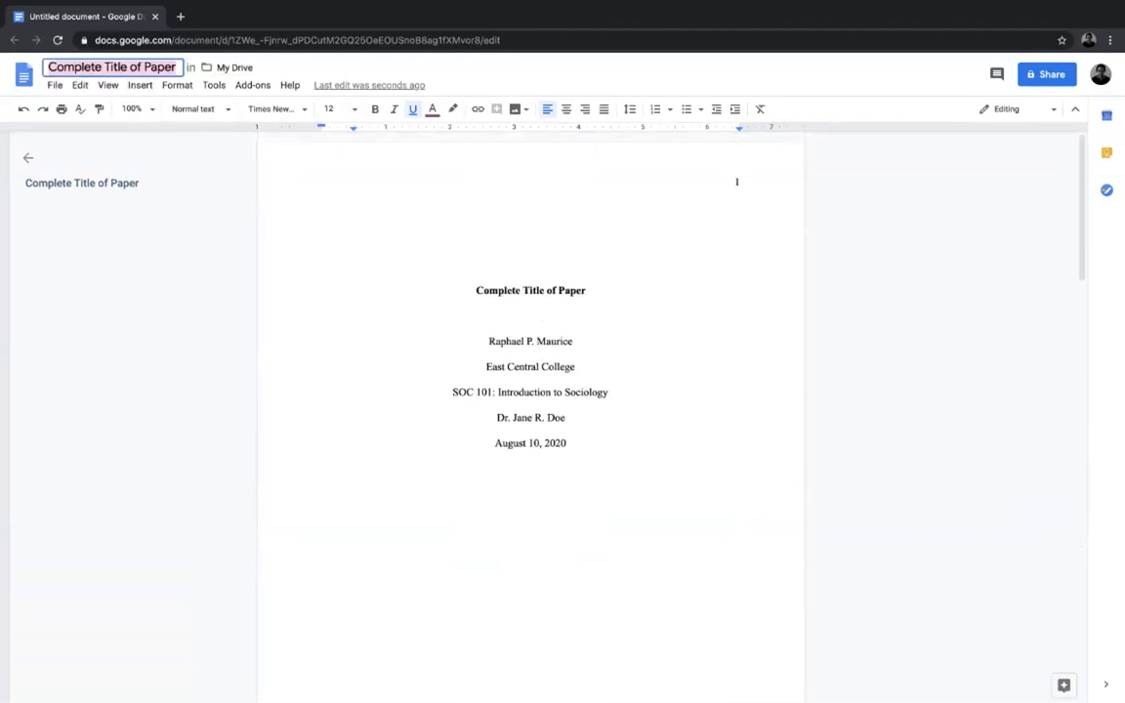
pyautogui.write('APA')
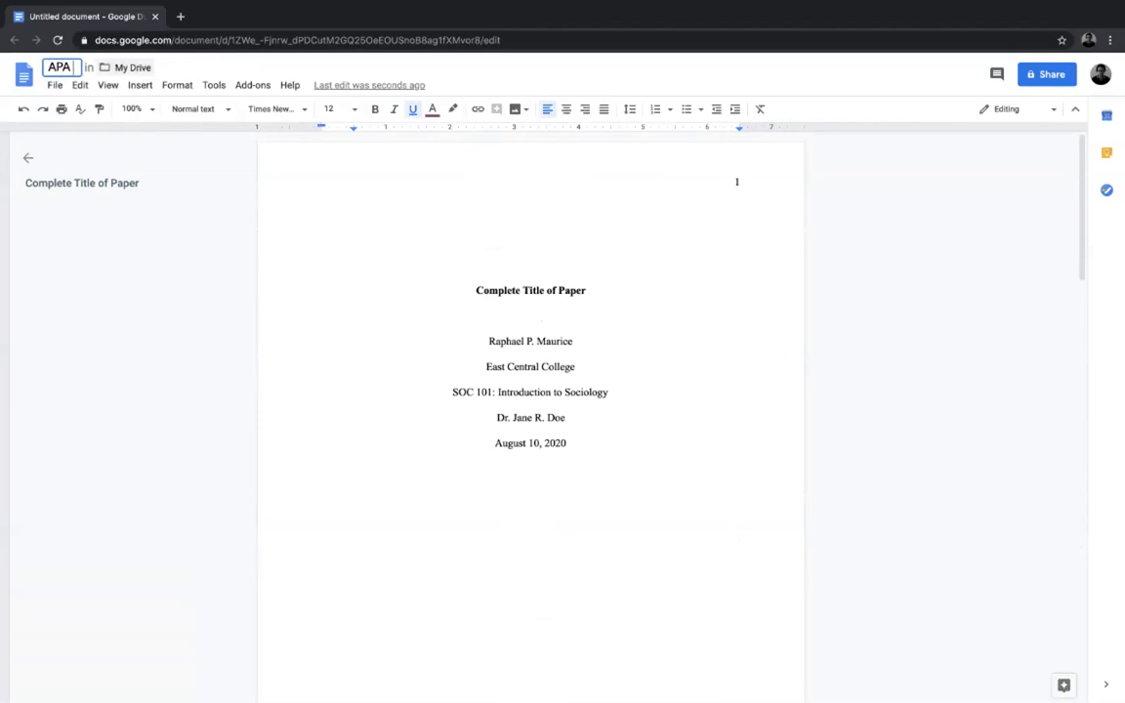
pyautogui.write(' 7th Edition Student Paper')
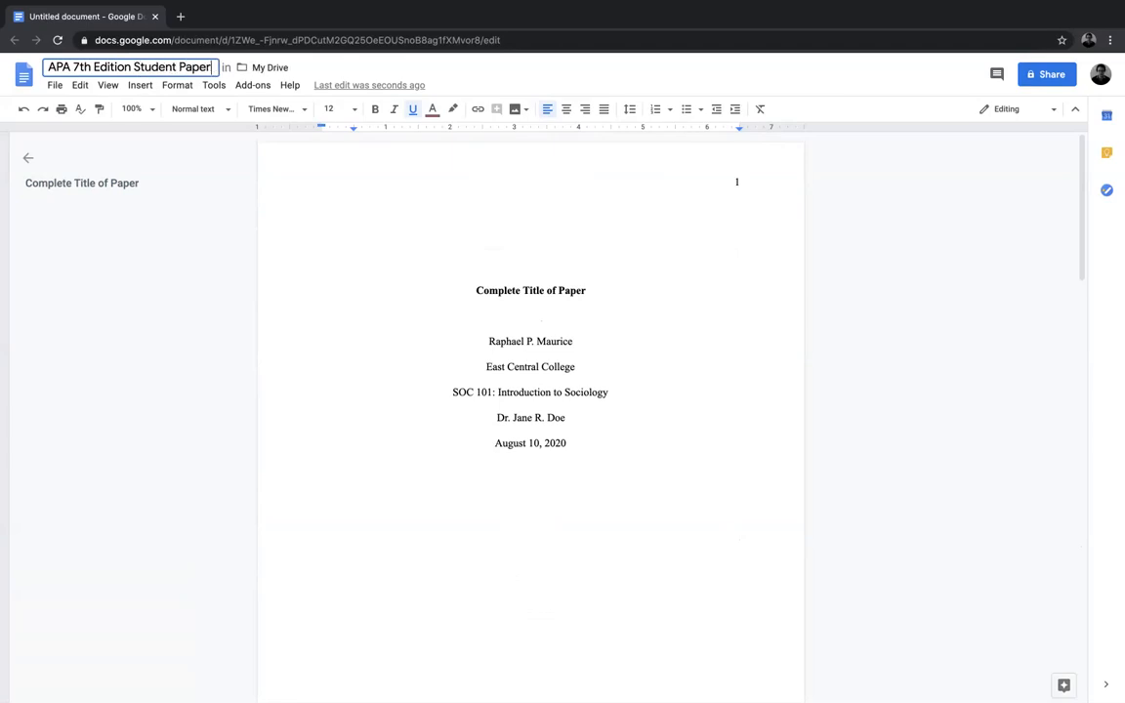
pyautogui.press('Return')
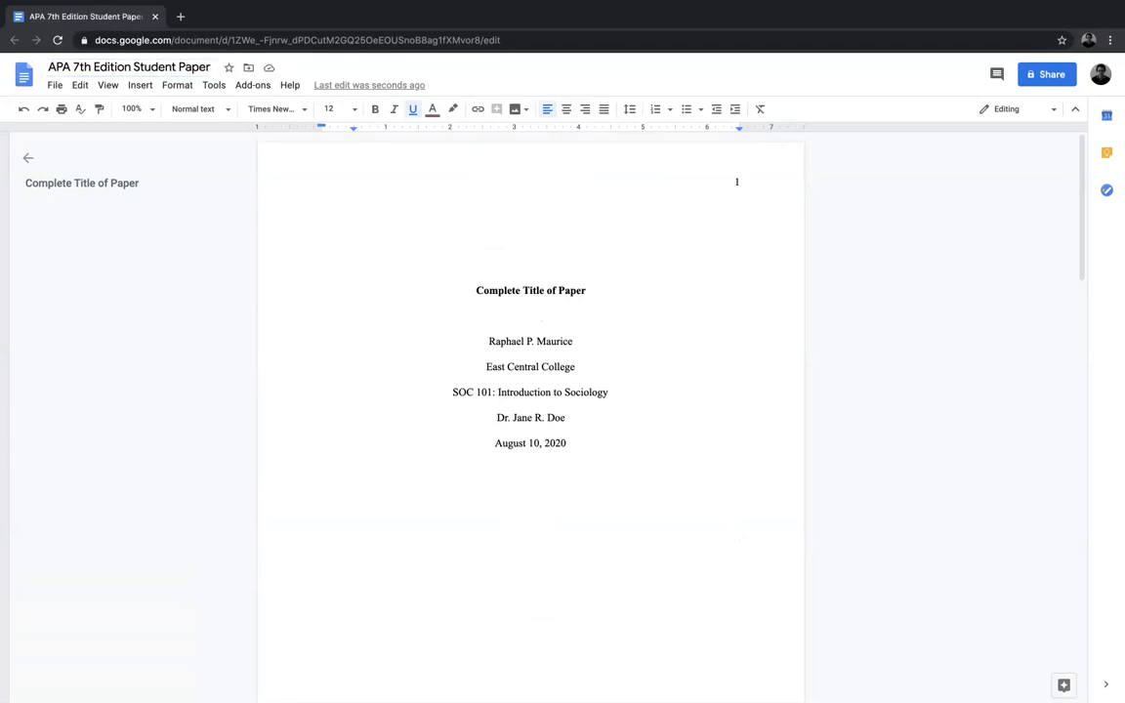
# Step: Make a copy of the document named "Copy of APA 7th Edition Student Paper" in My Drive
pyautogui.click(55, 85)
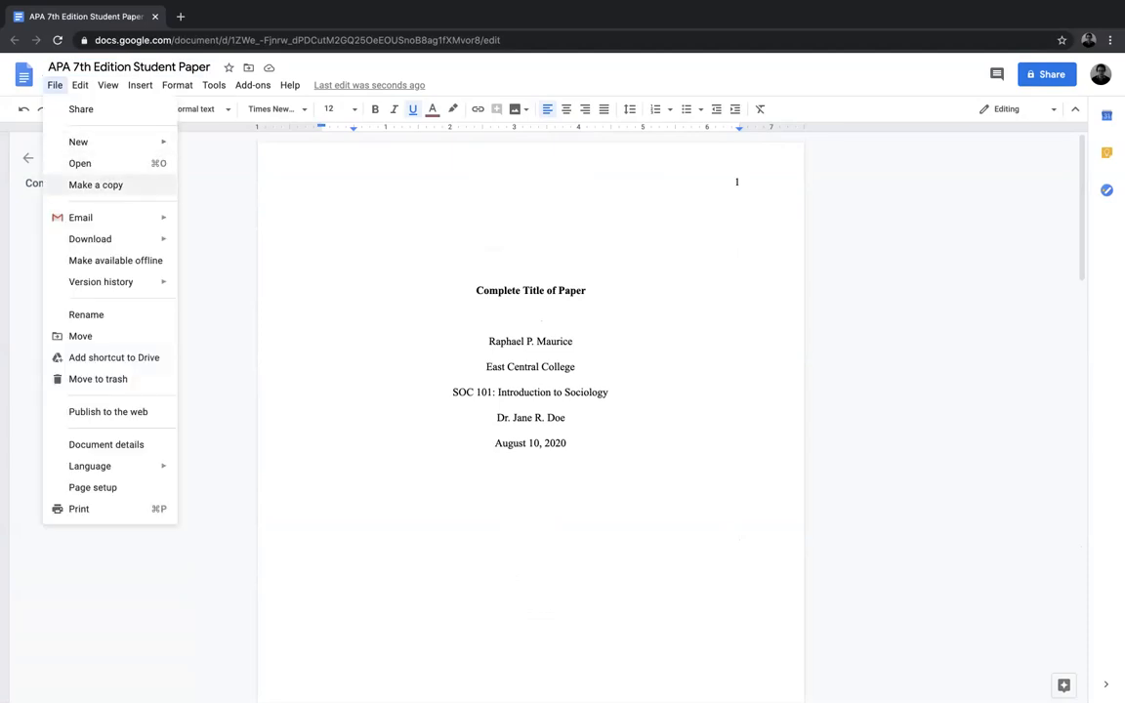
pyautogui.click(96, 184)
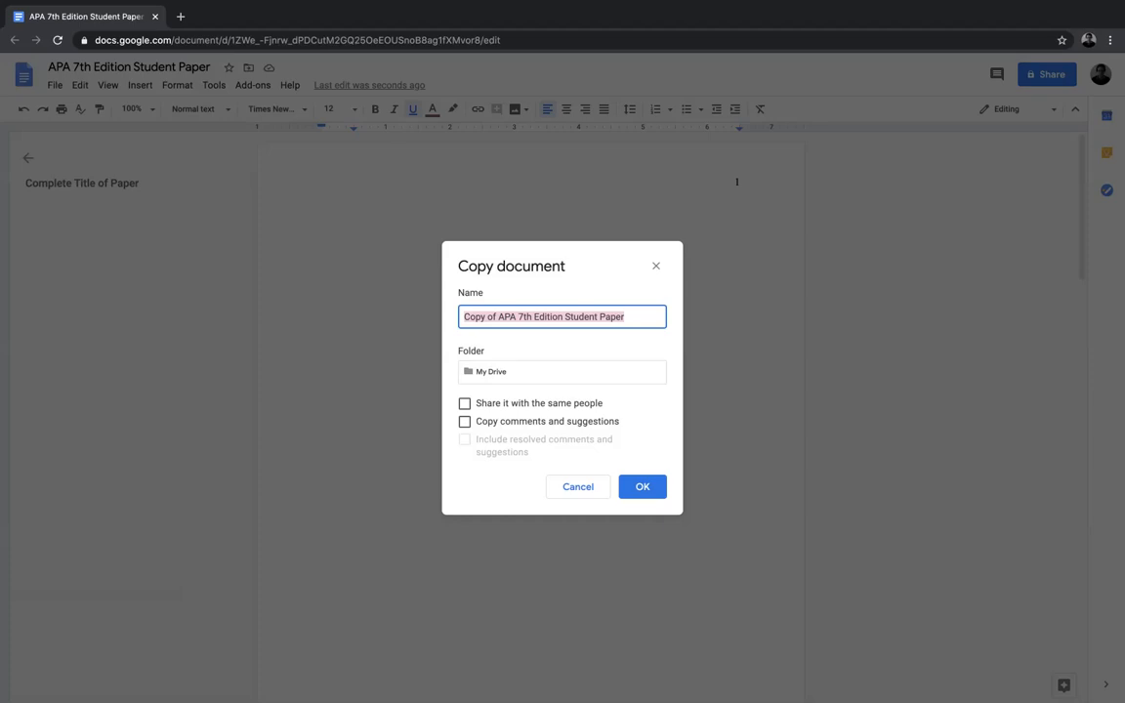
pyautogui.press('Return')
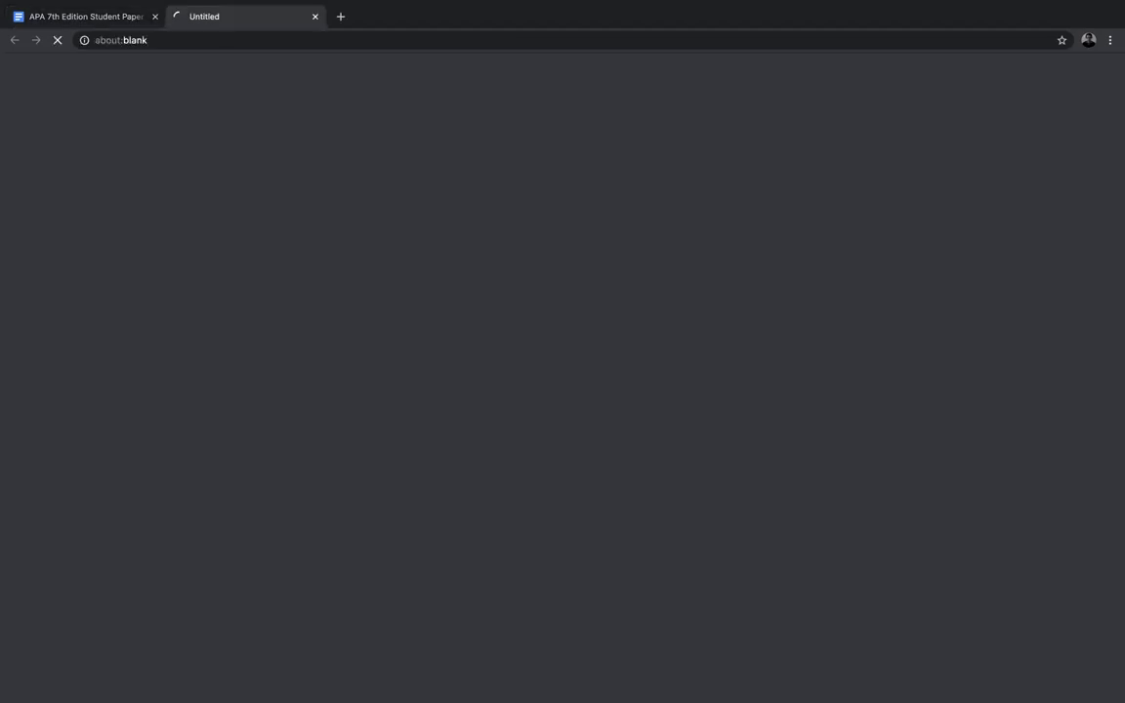